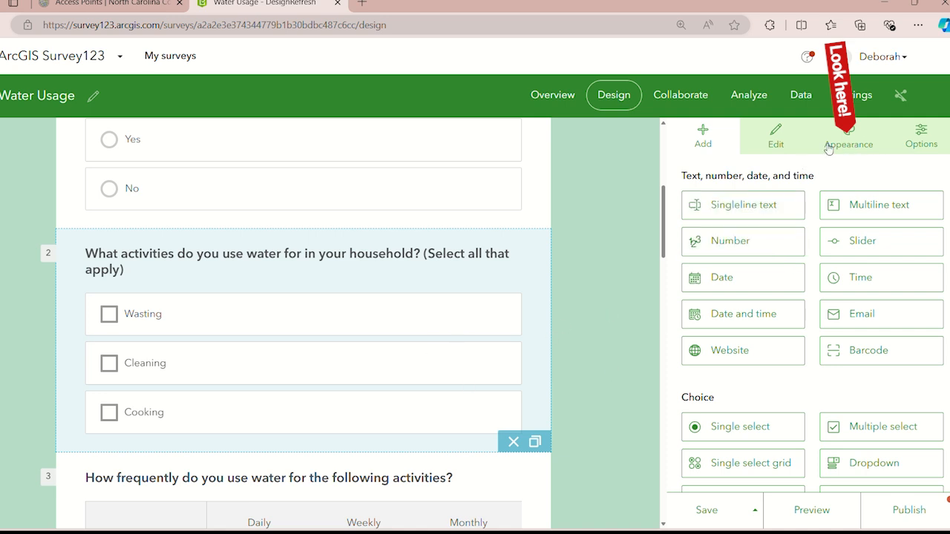
Try the pink, blue, snowy mountain and rocky seashore themes on the survey's appearance
{"action": "left_click", "coordinate": [872, 131]}
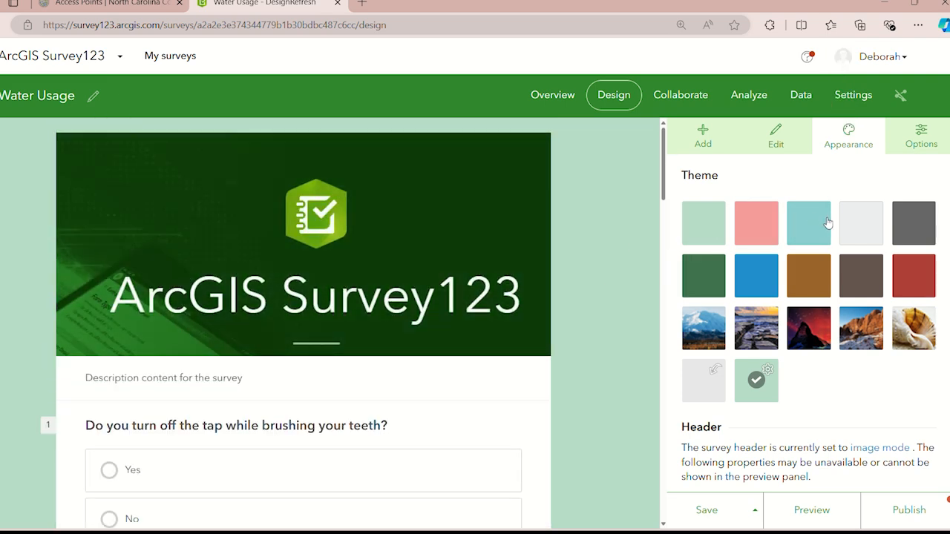
{"action": "left_click", "coordinate": [766, 230]}
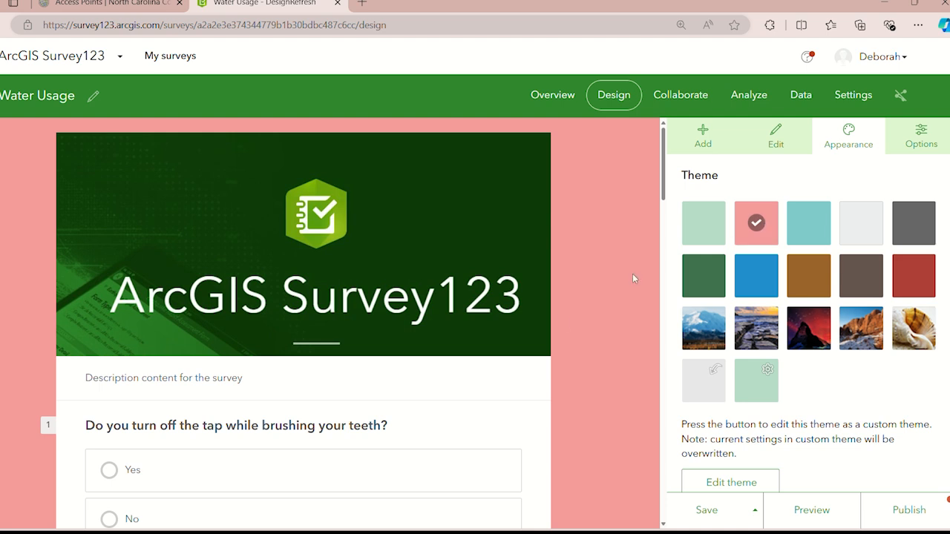
{"action": "scroll", "coordinate": [562, 317], "scroll_direction": "down", "scroll_amount": 2}
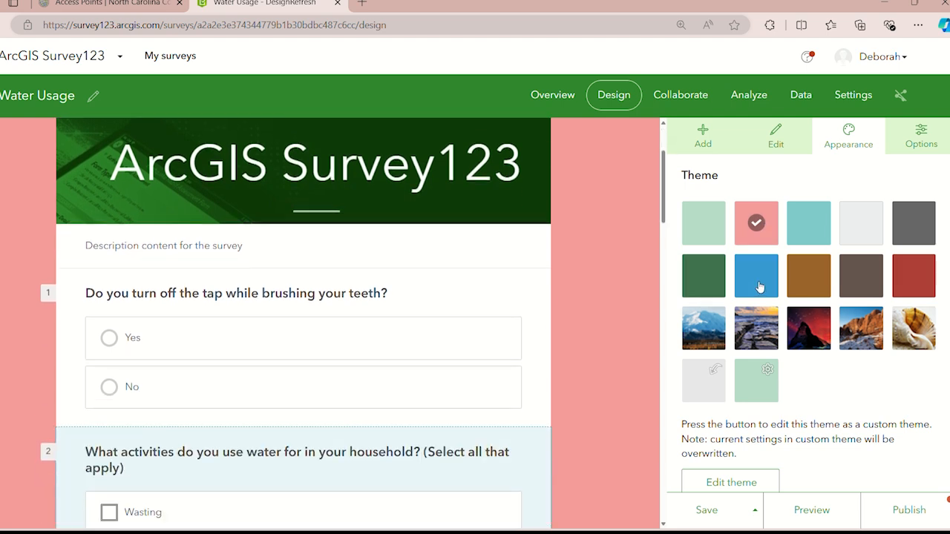
{"action": "left_click", "coordinate": [759, 287]}
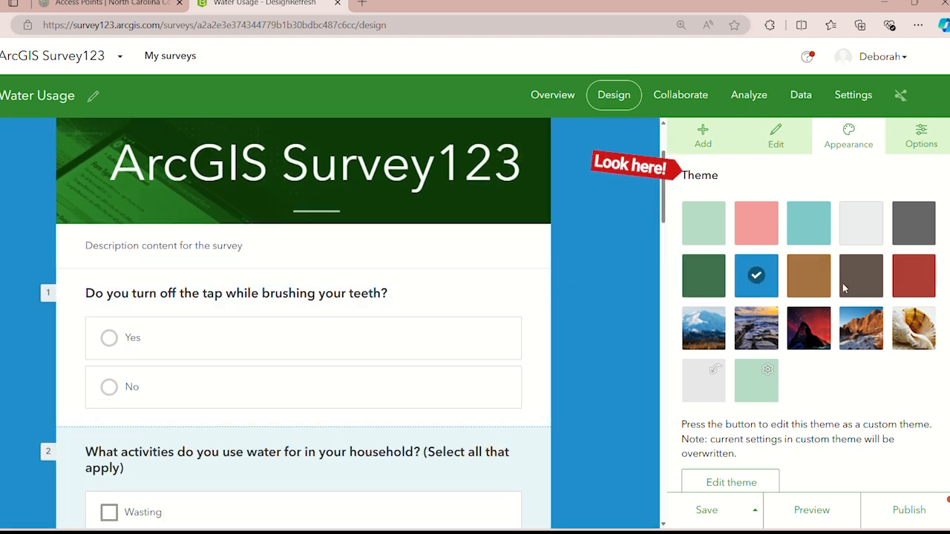
{"action": "left_click", "coordinate": [720, 342]}
{"action": "scroll", "coordinate": [571, 336], "scroll_direction": "down", "scroll_amount": 3}
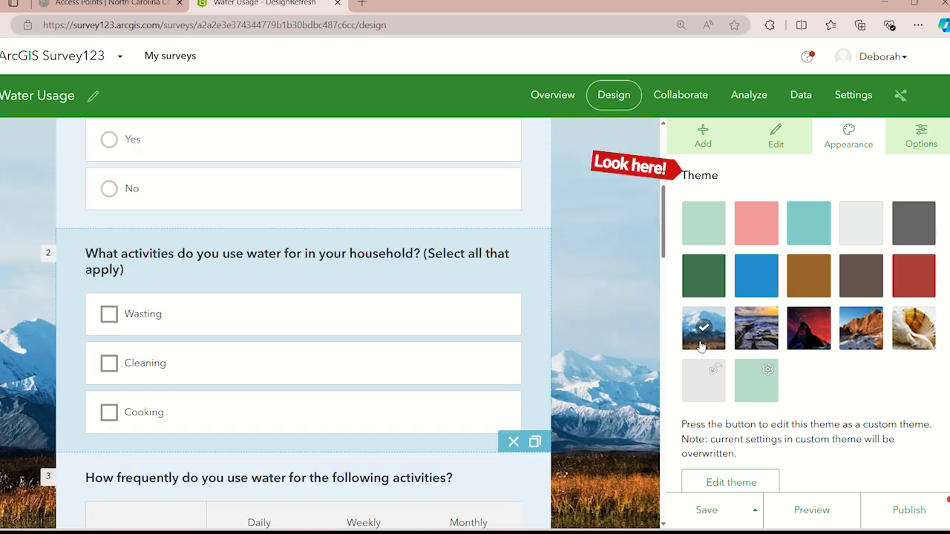
{"action": "left_click", "coordinate": [756, 335]}
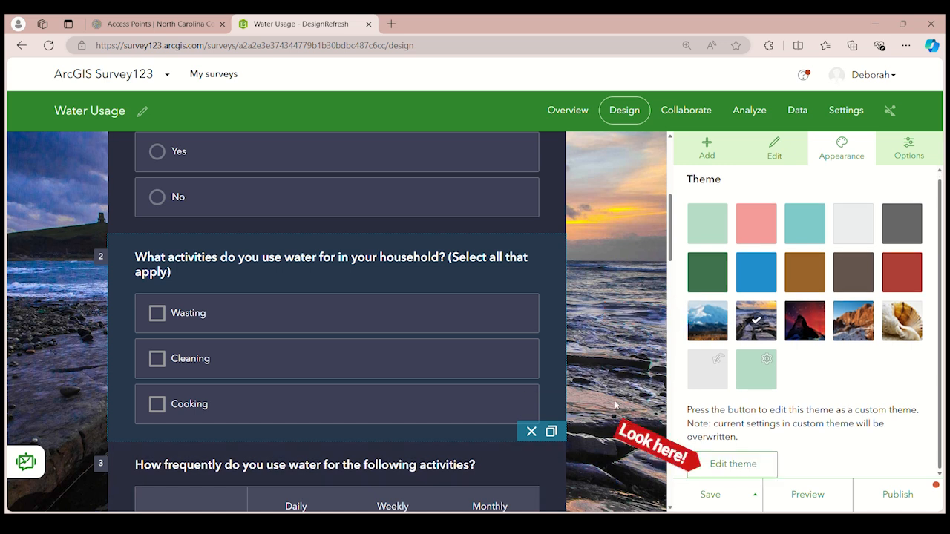
Edit the rocky seashore theme as a custom theme and review its header, content and web page settings
{"action": "left_click", "coordinate": [745, 466]}
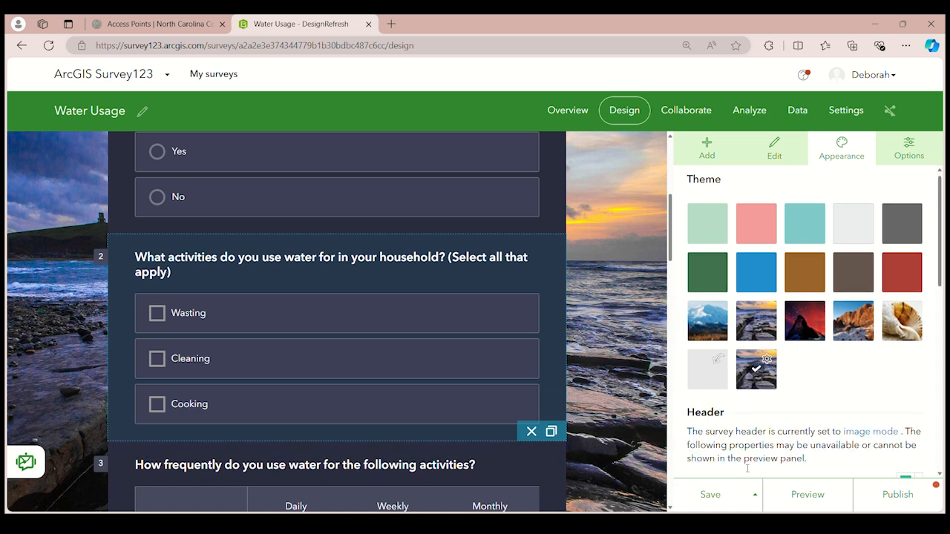
{"action": "scroll", "coordinate": [747, 468], "scroll_direction": "down", "scroll_amount": 3}
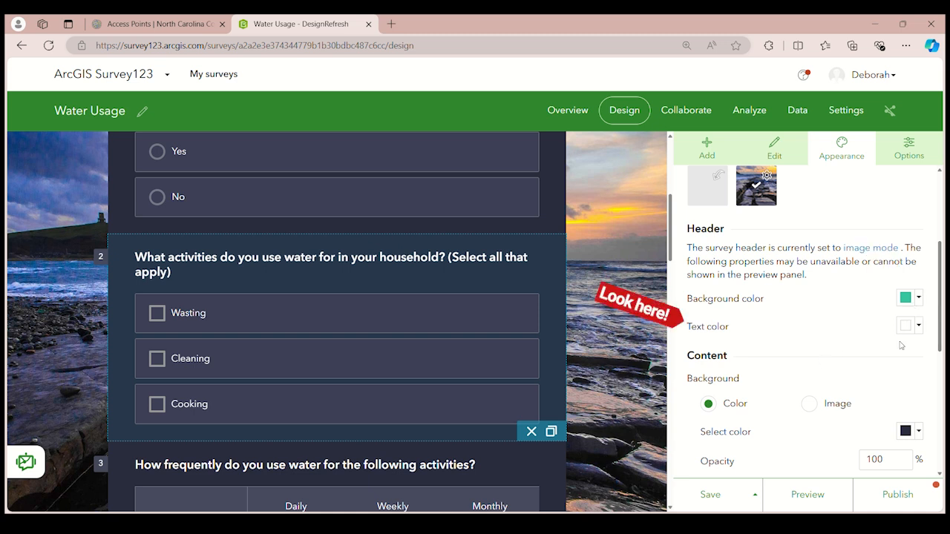
{"action": "scroll", "coordinate": [837, 426], "scroll_direction": "down", "scroll_amount": 3}
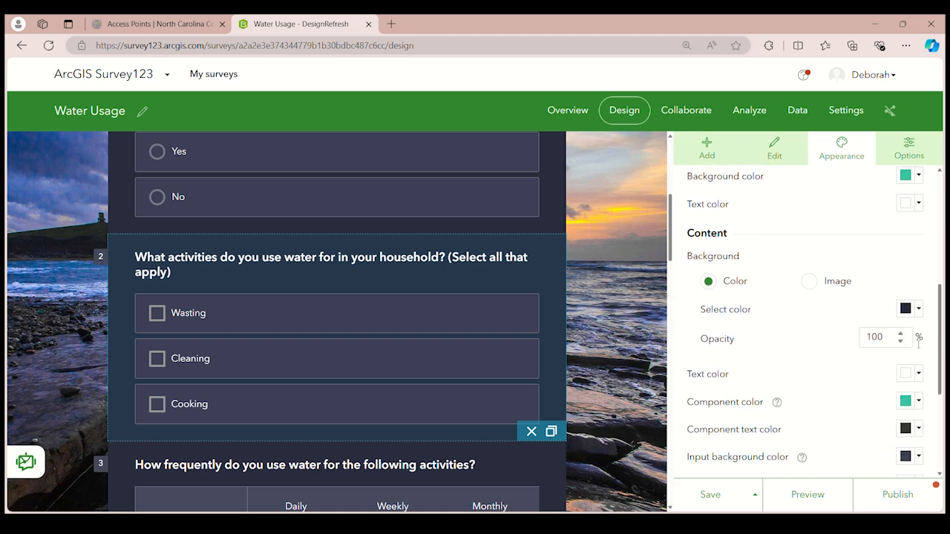
{"action": "scroll", "coordinate": [853, 396], "scroll_direction": "down", "scroll_amount": 4}
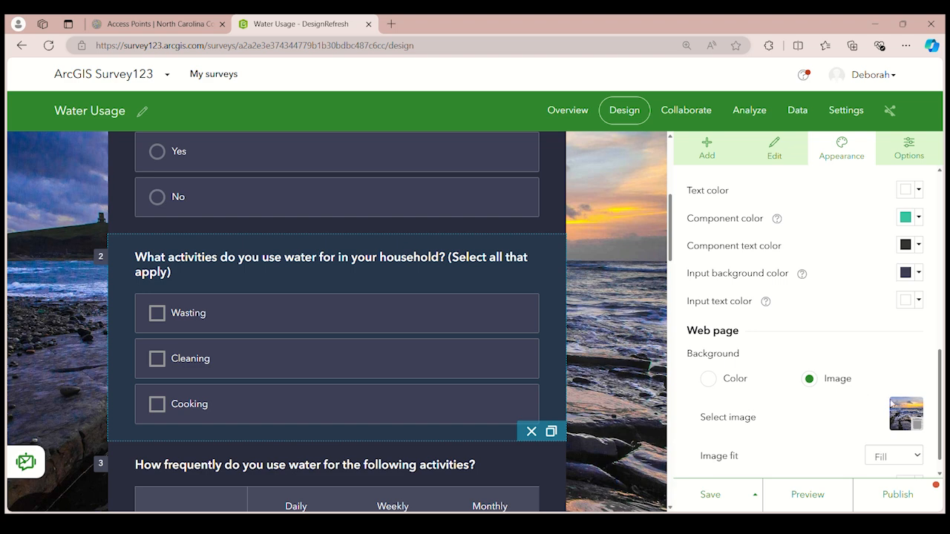
{"action": "scroll", "coordinate": [838, 433], "scroll_direction": "down", "scroll_amount": 1}
{"action": "scroll", "coordinate": [832, 426], "scroll_direction": "up", "scroll_amount": 8}
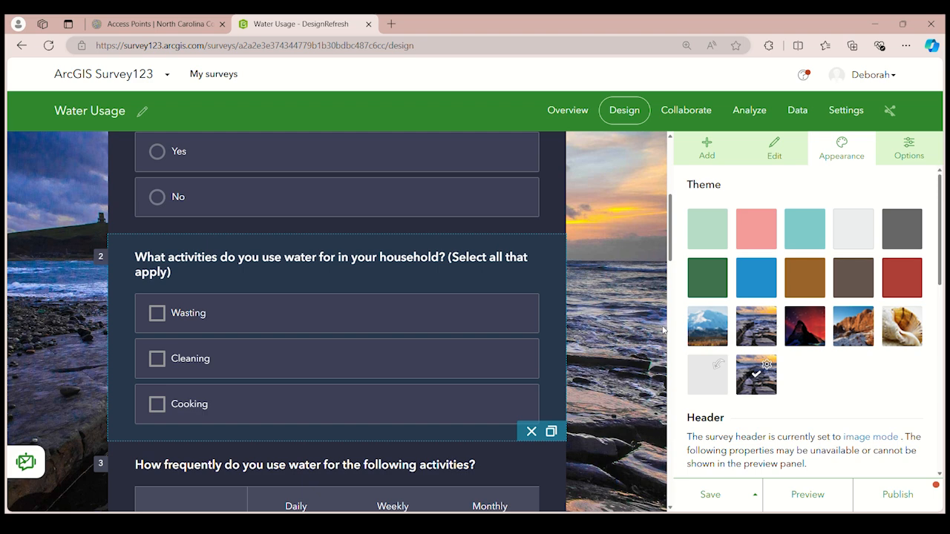
Apply the solid blue theme, make it the editable custom theme, and review its settings against the survey form
{"action": "left_click", "coordinate": [756, 278]}
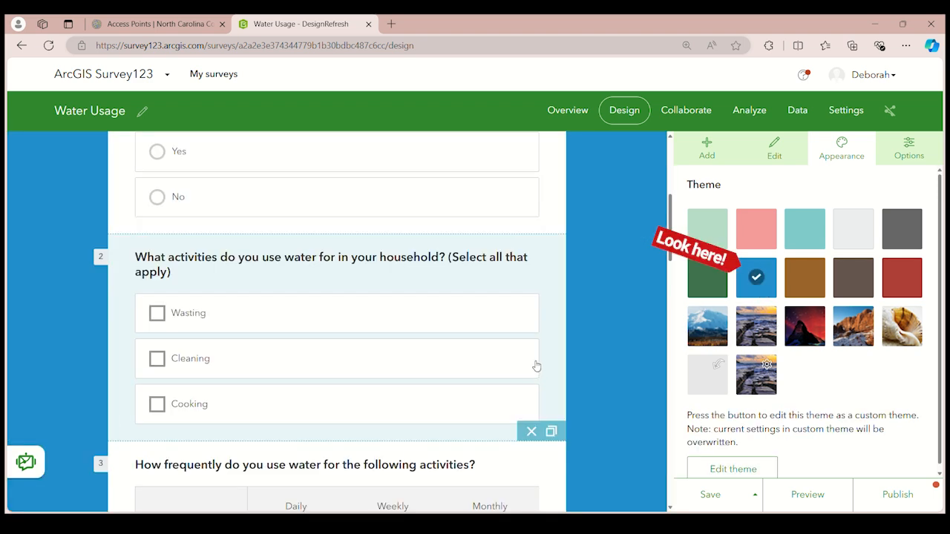
{"action": "scroll", "coordinate": [534, 363], "scroll_direction": "up", "scroll_amount": 3}
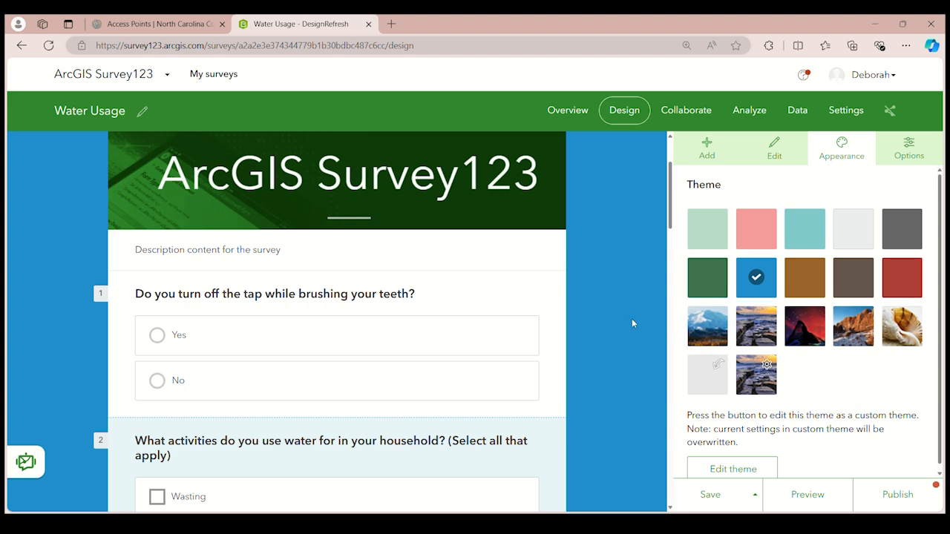
{"action": "scroll", "coordinate": [799, 359], "scroll_direction": "down", "scroll_amount": 1}
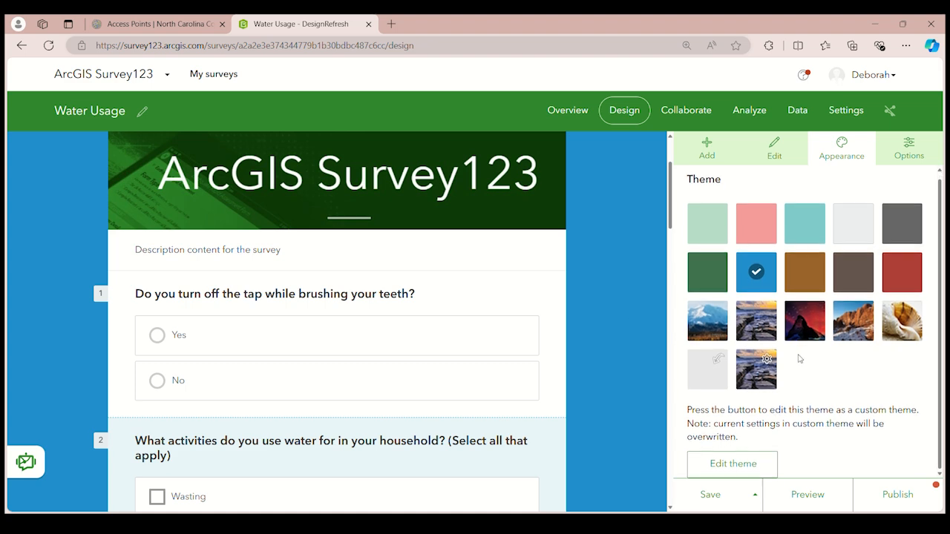
{"action": "left_click", "coordinate": [763, 472]}
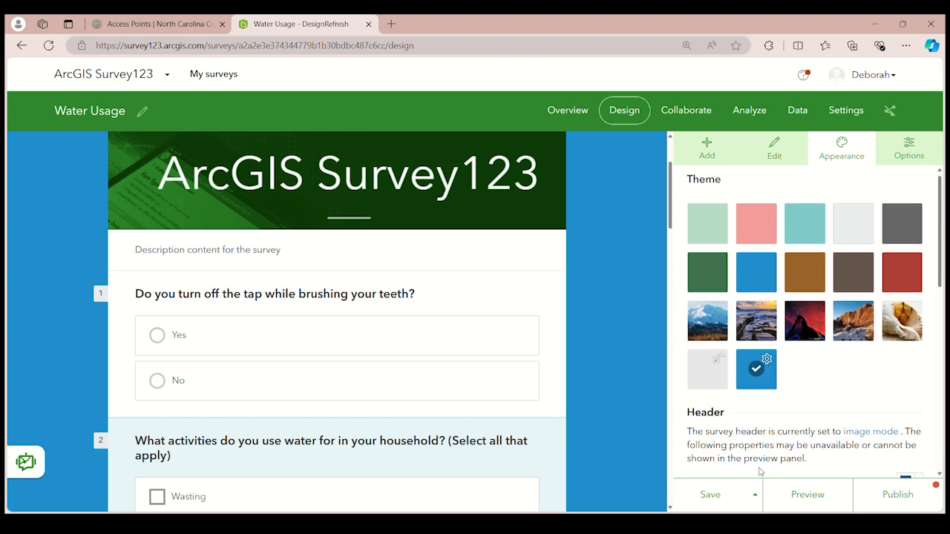
{"action": "scroll", "coordinate": [812, 412], "scroll_direction": "down", "scroll_amount": 3}
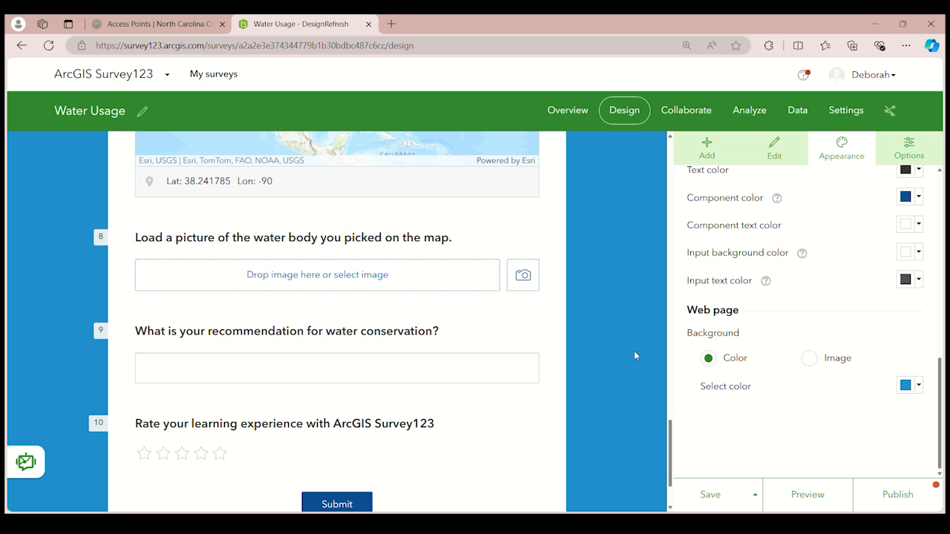
{"action": "scroll", "coordinate": [632, 354], "scroll_direction": "up", "scroll_amount": 3}
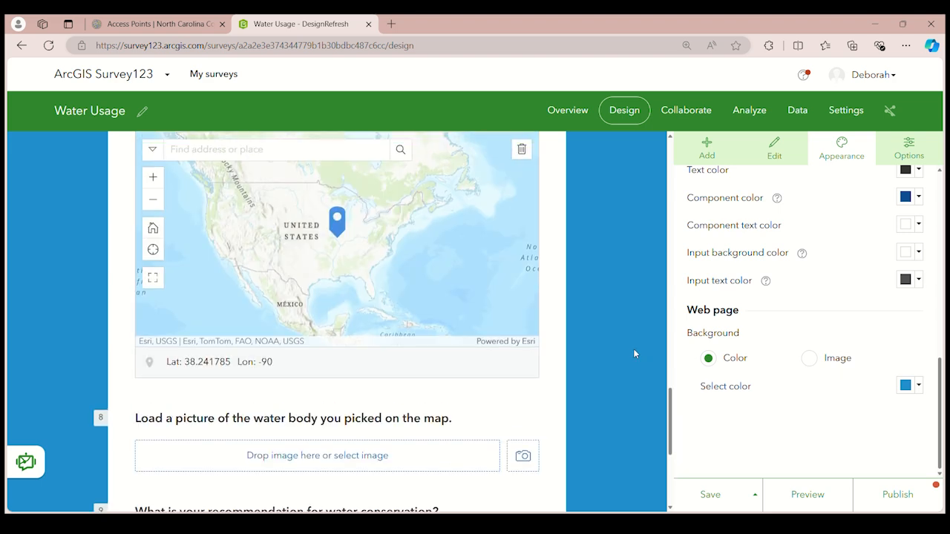
{"action": "scroll", "coordinate": [829, 373], "scroll_direction": "up", "scroll_amount": 2}
{"action": "scroll", "coordinate": [829, 374], "scroll_direction": "up", "scroll_amount": 5}
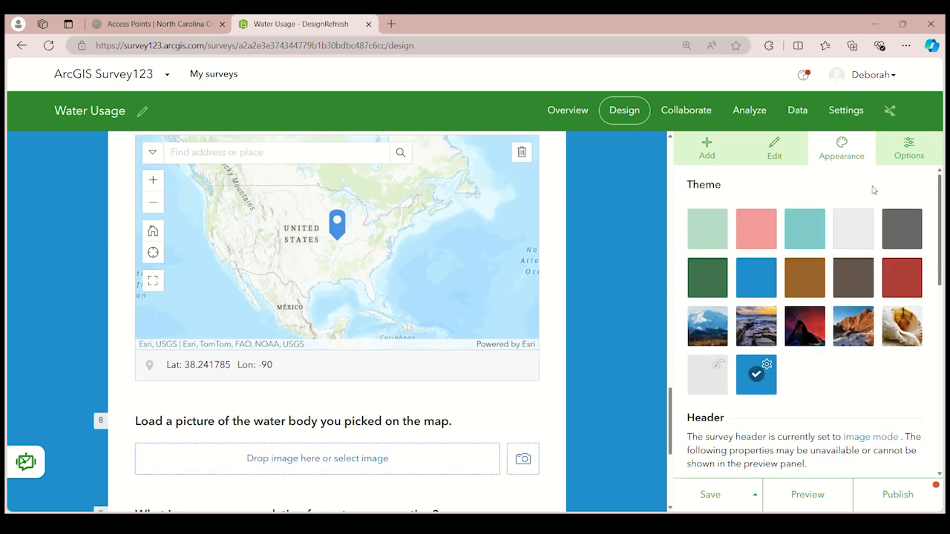
Open the survey's thank you screen settings and turn on the preview of the thank you message
{"action": "left_click", "coordinate": [912, 152]}
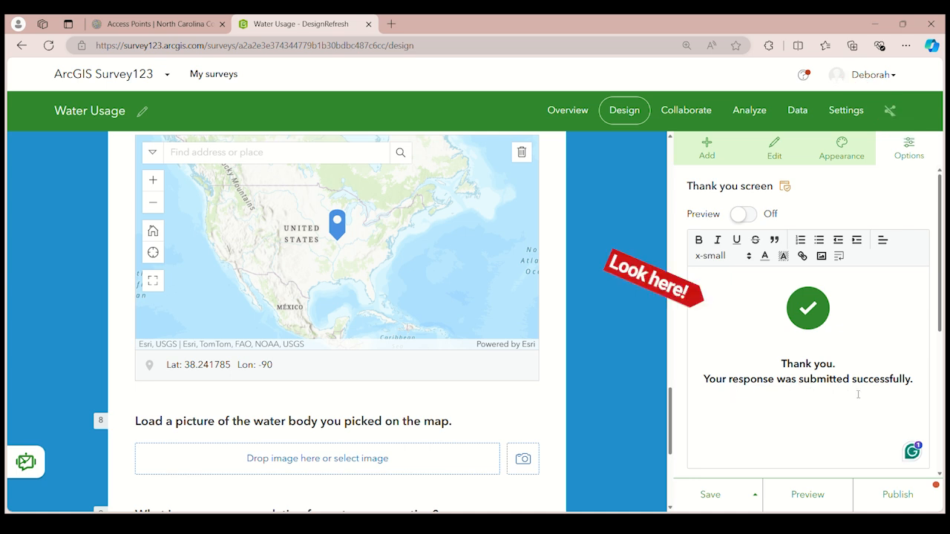
{"action": "scroll", "coordinate": [585, 341], "scroll_direction": "down", "scroll_amount": 4}
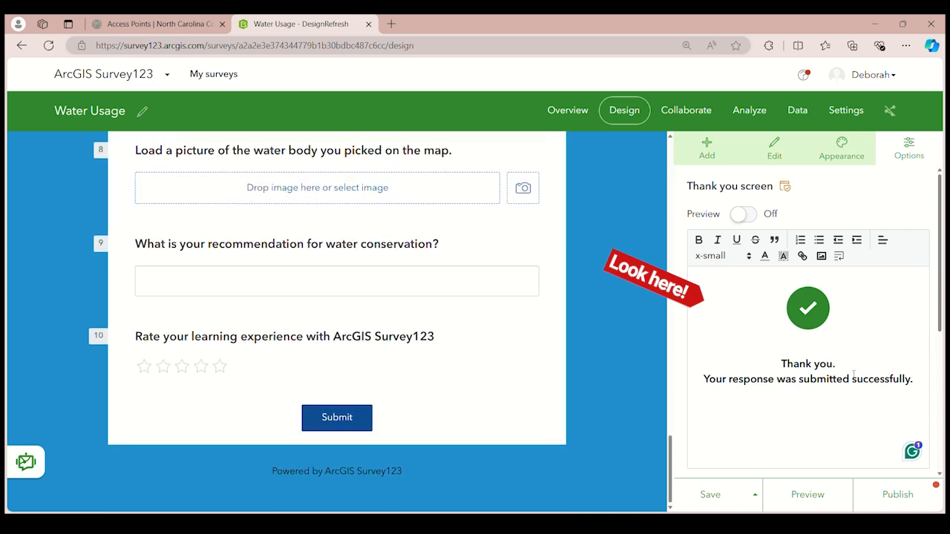
{"action": "left_click", "coordinate": [751, 214]}
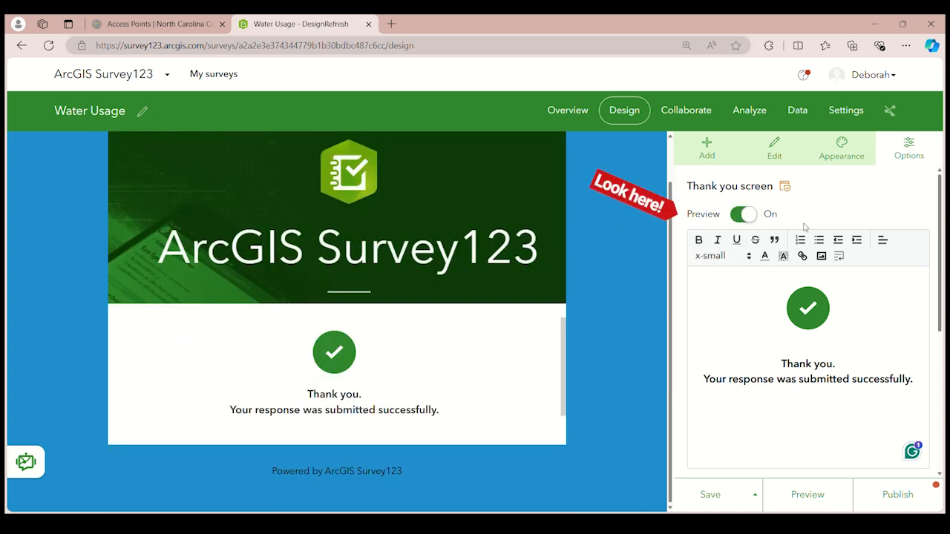
{"action": "scroll", "coordinate": [479, 356], "scroll_direction": "up", "scroll_amount": 1}
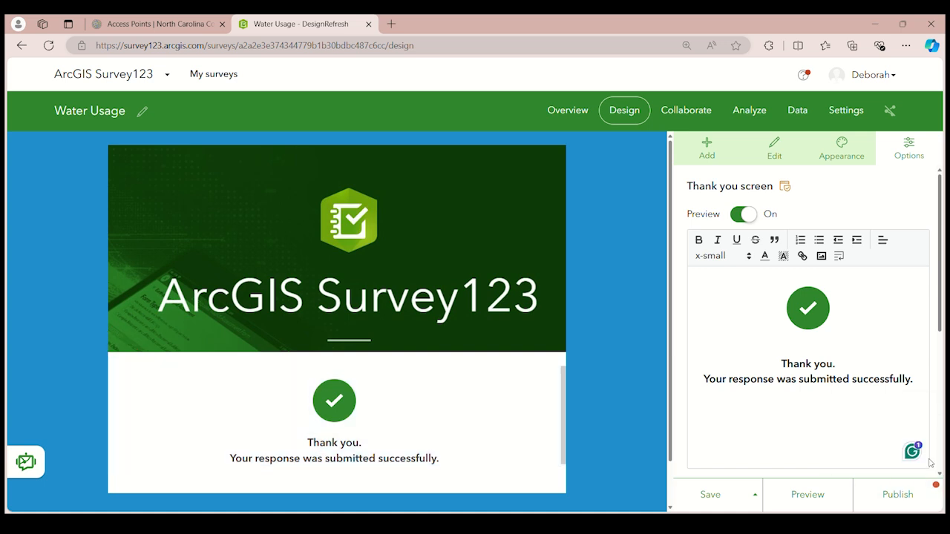
Save the survey, then return to the question-adding view and check the form through to its end
{"action": "left_click", "coordinate": [710, 498]}
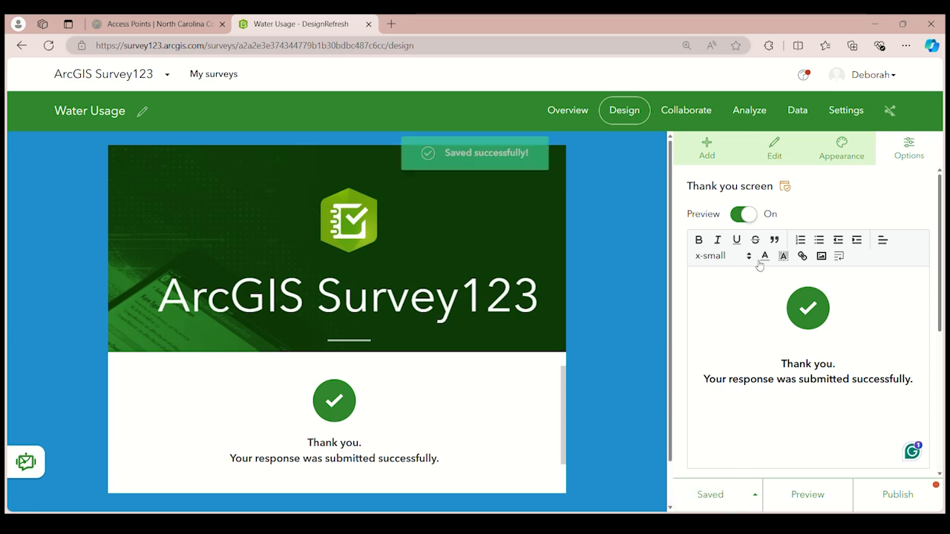
{"action": "left_click", "coordinate": [720, 149]}
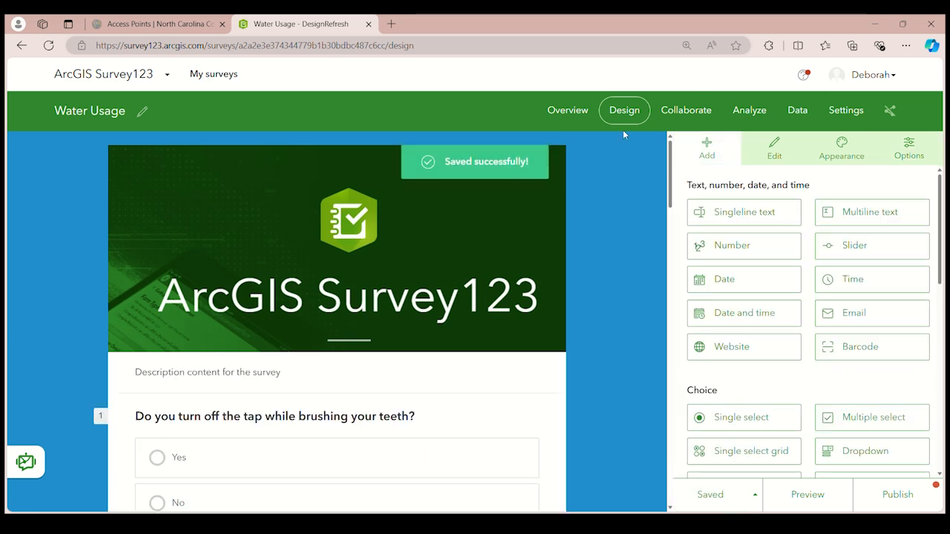
{"action": "scroll", "coordinate": [592, 235], "scroll_direction": "down", "scroll_amount": 15}
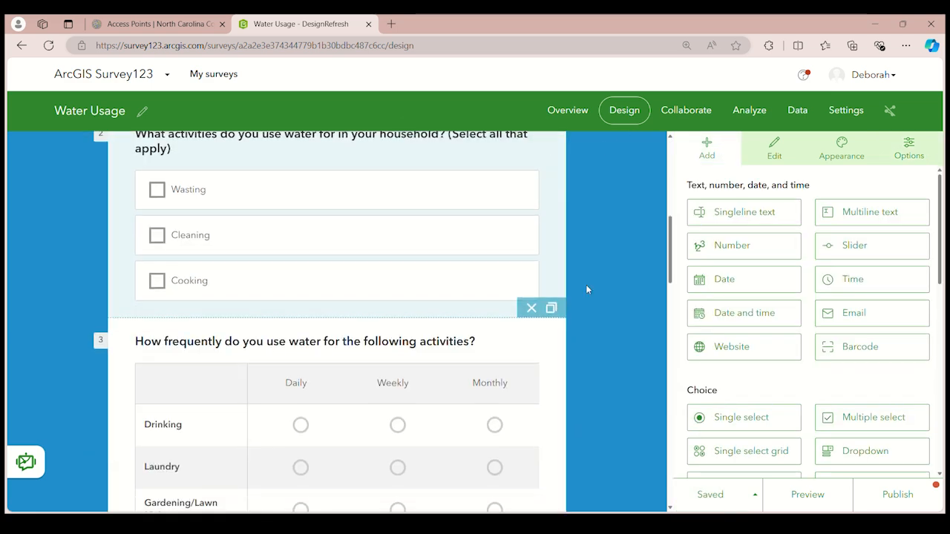
{"action": "scroll", "coordinate": [580, 304], "scroll_direction": "down", "scroll_amount": 6}
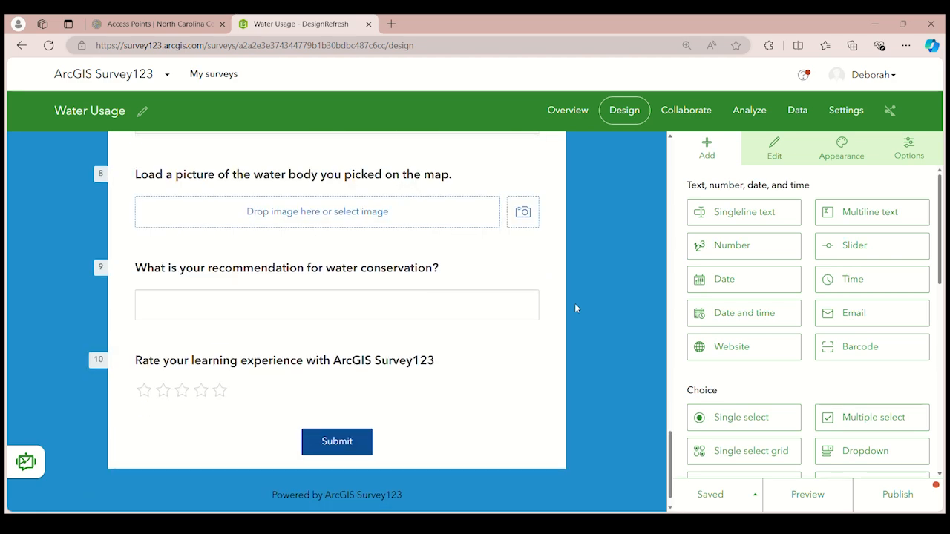
Preview the survey in the desktop layout and look through its questions down to the water conservation ranking
{"action": "left_click", "coordinate": [809, 499]}
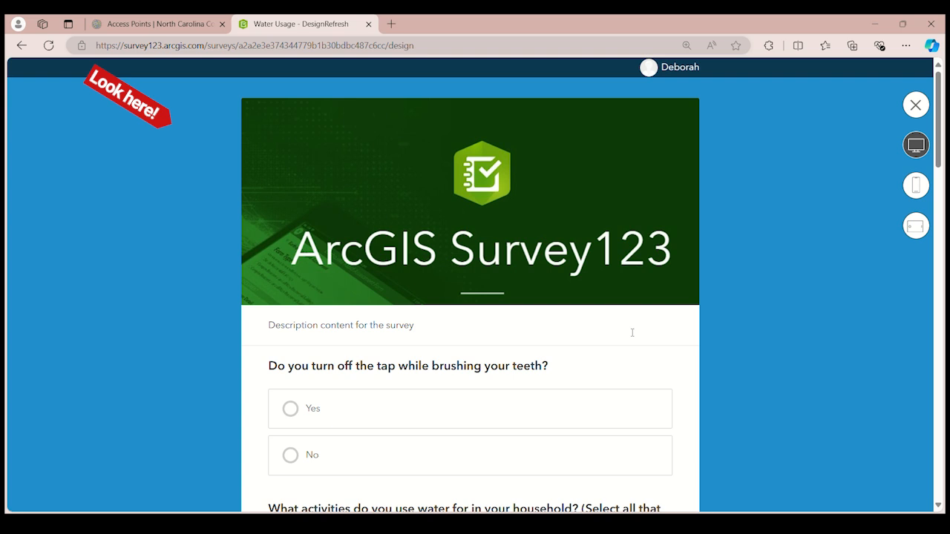
{"action": "scroll", "coordinate": [627, 328], "scroll_direction": "down", "scroll_amount": 3}
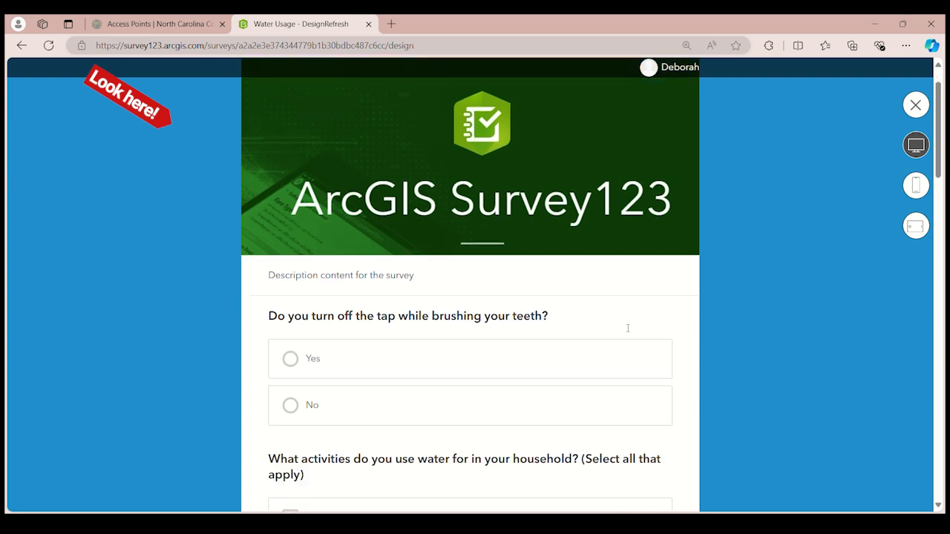
{"action": "scroll", "coordinate": [517, 211], "scroll_direction": "down", "scroll_amount": 1}
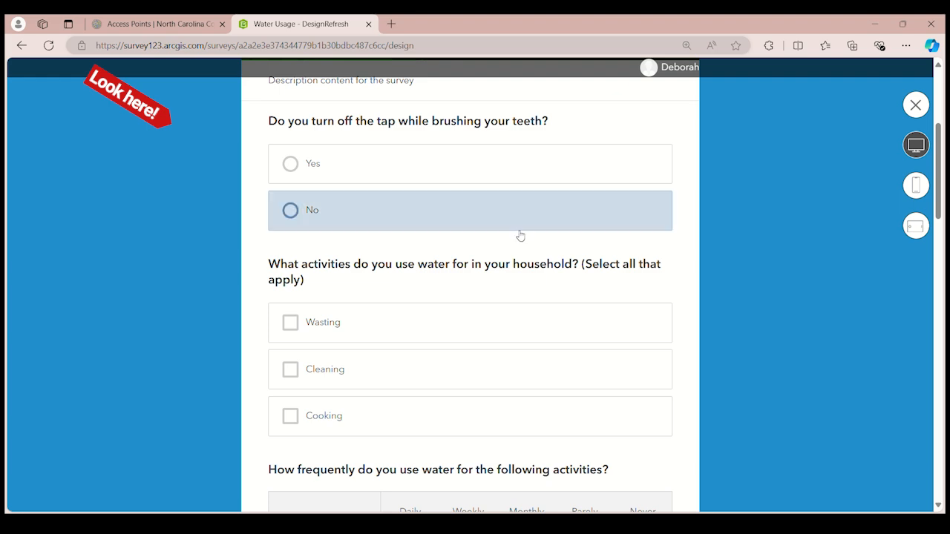
{"action": "scroll", "coordinate": [520, 237], "scroll_direction": "down", "scroll_amount": 9}
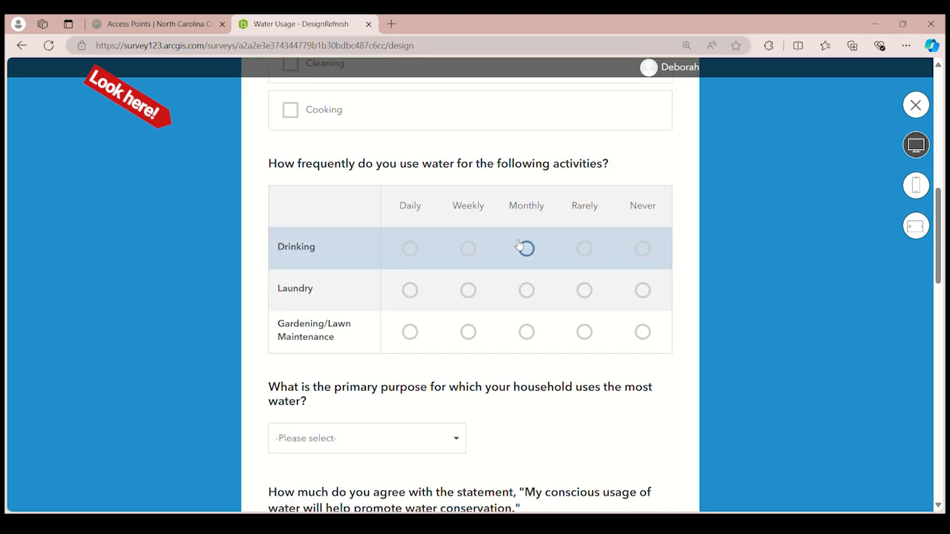
{"action": "scroll", "coordinate": [518, 248], "scroll_direction": "down", "scroll_amount": 4}
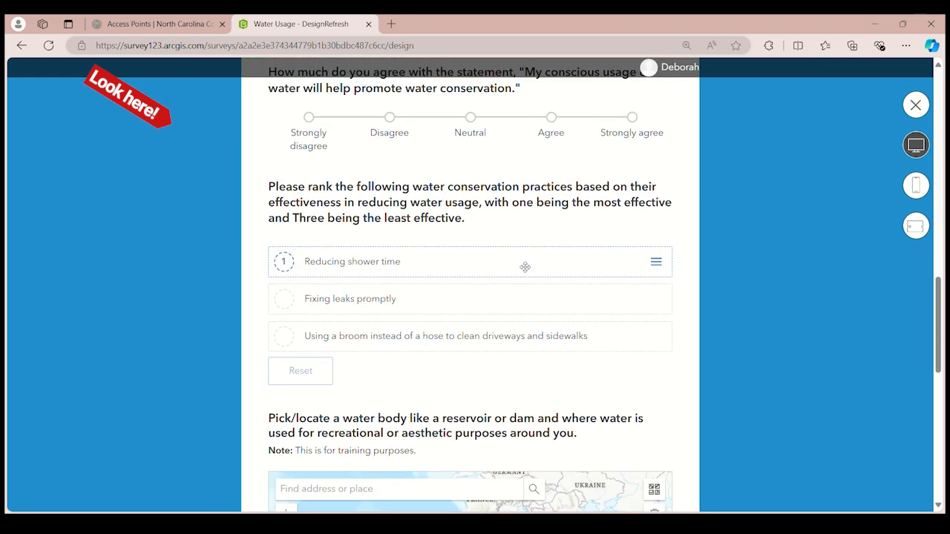
{"action": "scroll", "coordinate": [524, 268], "scroll_direction": "up", "scroll_amount": 4}
{"action": "scroll", "coordinate": [523, 267], "scroll_direction": "up", "scroll_amount": 9}
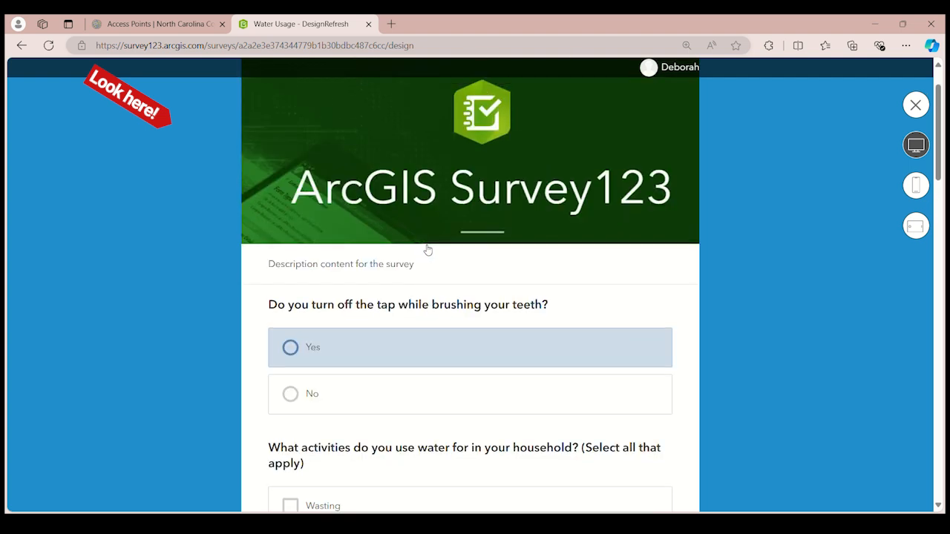
Test the question about turning off the tap by choosing Yes, No, and finally Yes again
{"action": "left_click", "coordinate": [290, 350]}
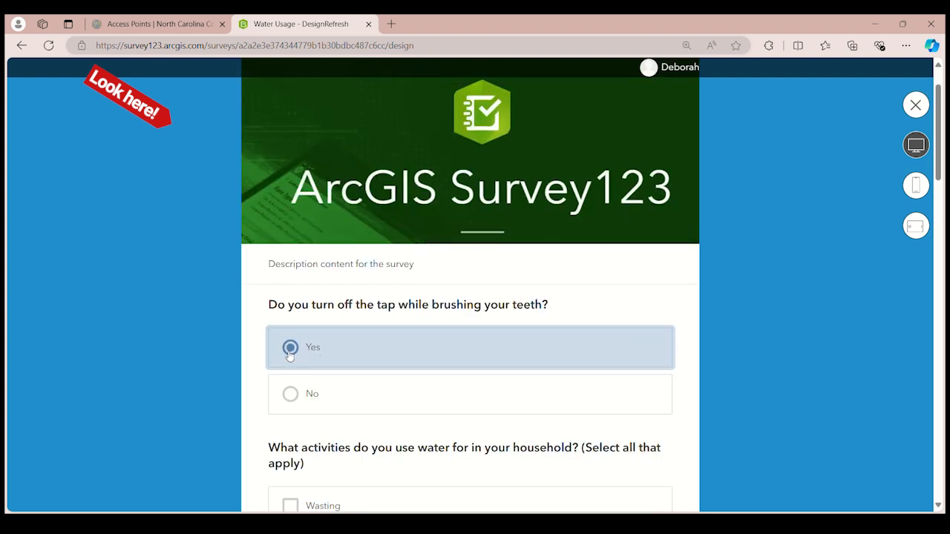
{"action": "left_click", "coordinate": [293, 395]}
{"action": "scroll", "coordinate": [366, 312], "scroll_direction": "down", "scroll_amount": 2}
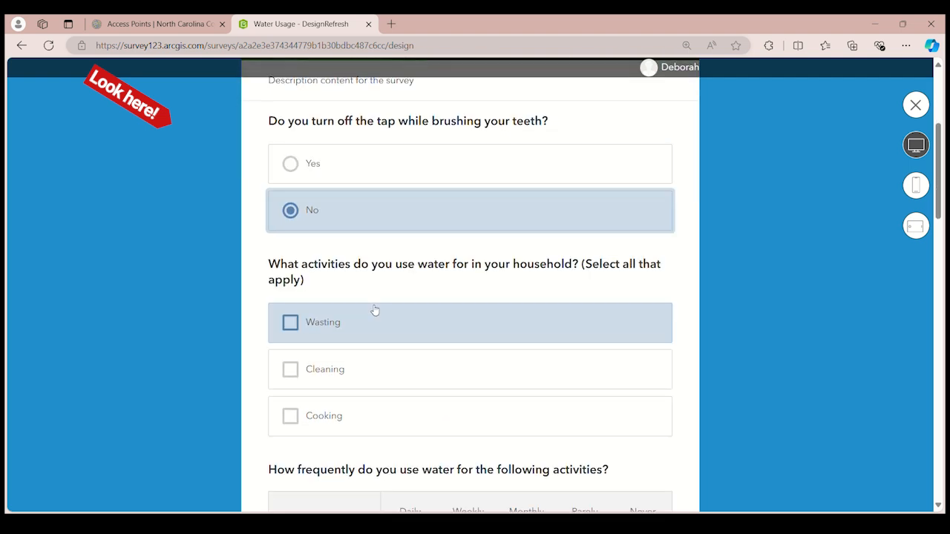
{"action": "left_click", "coordinate": [290, 163]}
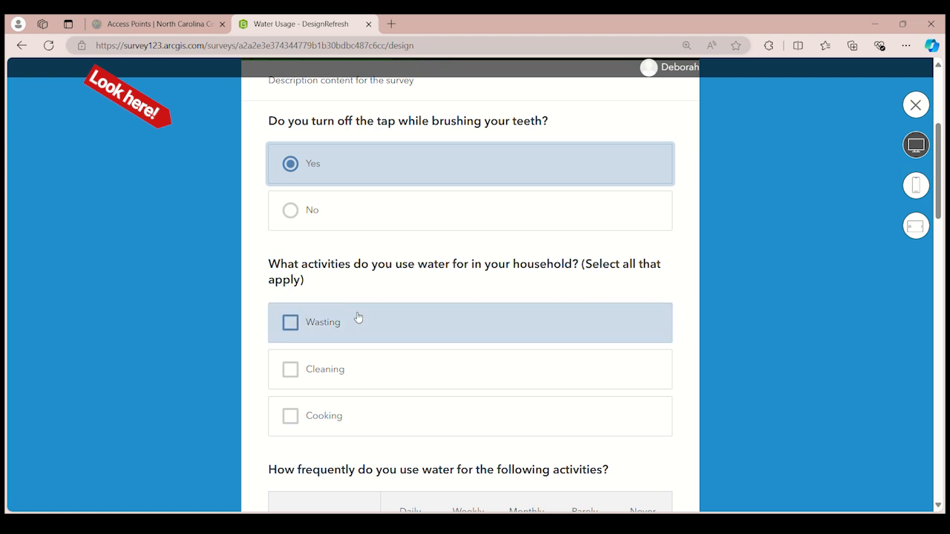
Test the household water activities question by selecting Wasting, Cleaning and Cooking, and clear all three choices again
{"action": "scroll", "coordinate": [349, 312], "scroll_direction": "down", "scroll_amount": 2}
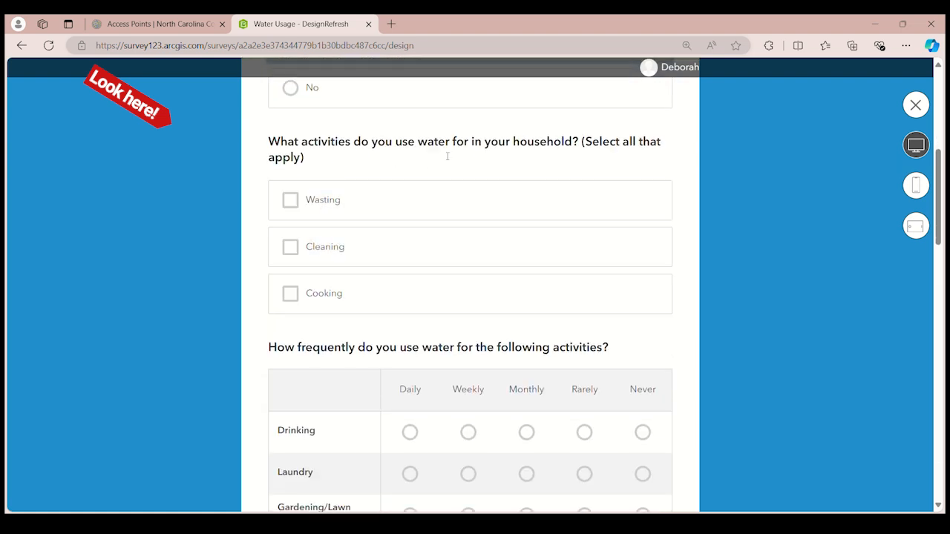
{"action": "left_click", "coordinate": [295, 208]}
{"action": "left_click", "coordinate": [286, 241]}
{"action": "left_click", "coordinate": [286, 293]}
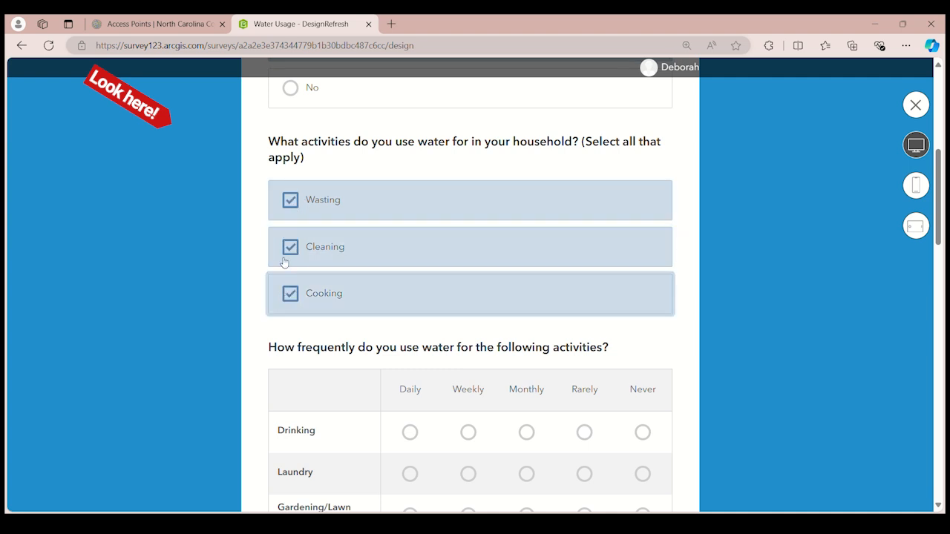
{"action": "left_click", "coordinate": [285, 253]}
{"action": "left_click", "coordinate": [290, 216]}
{"action": "left_click", "coordinate": [299, 300]}
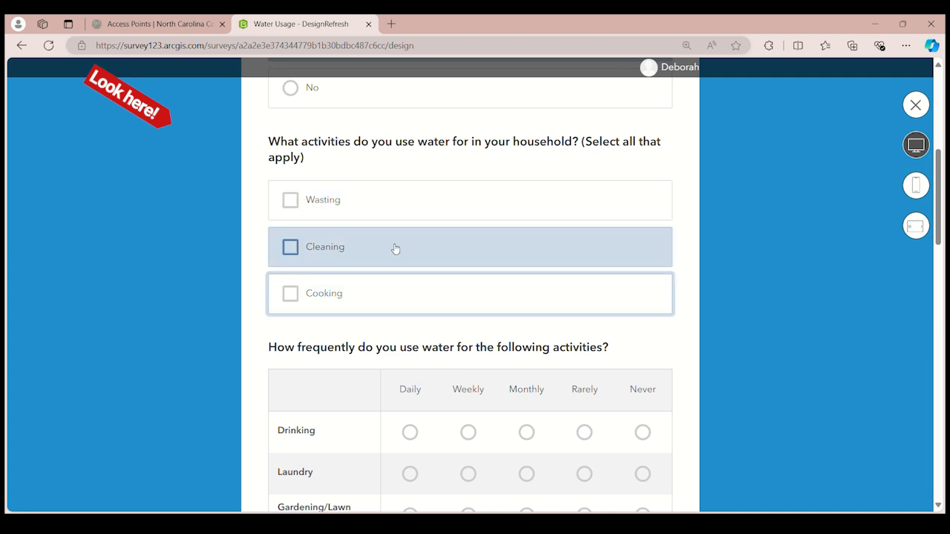
Answer the water use frequency grid with Daily for Drinking, Monthly for Laundry and Rarely for Gardening/Lawn Maintenance
{"action": "scroll", "coordinate": [396, 252], "scroll_direction": "down", "scroll_amount": 2}
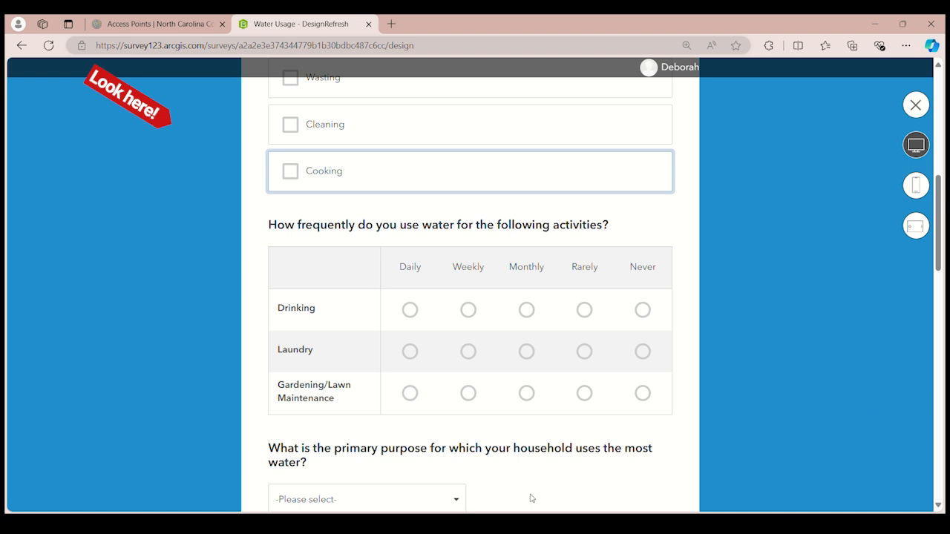
{"action": "left_click", "coordinate": [410, 310]}
{"action": "left_click", "coordinate": [468, 311]}
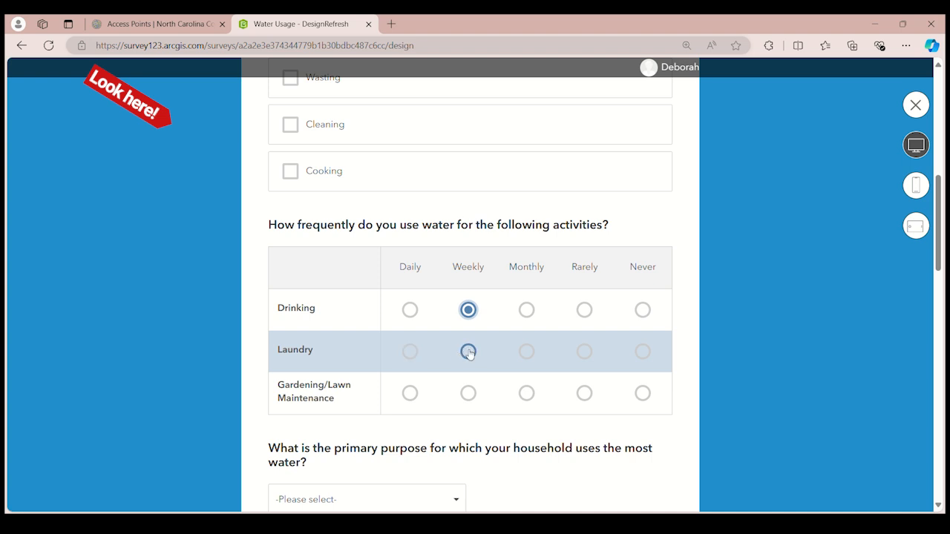
{"action": "left_click", "coordinate": [526, 351]}
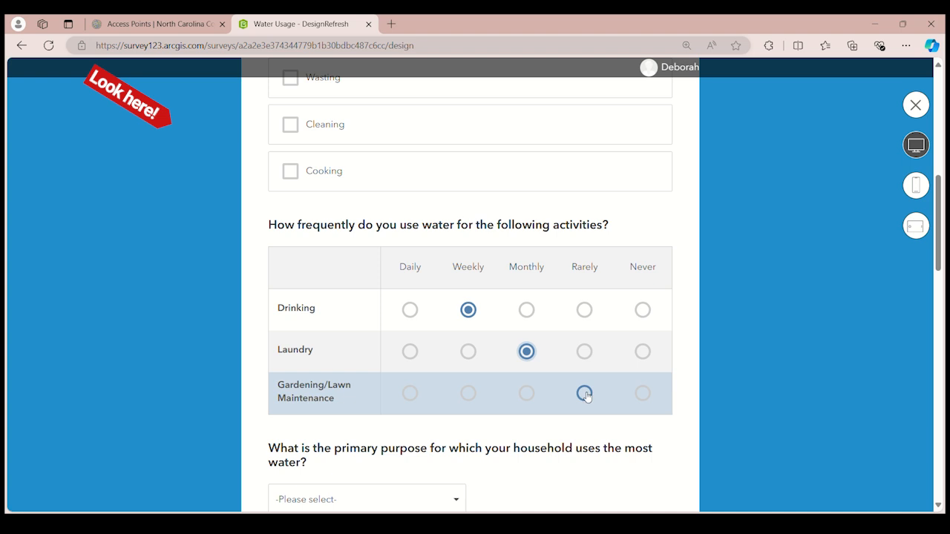
{"action": "left_click", "coordinate": [411, 310]}
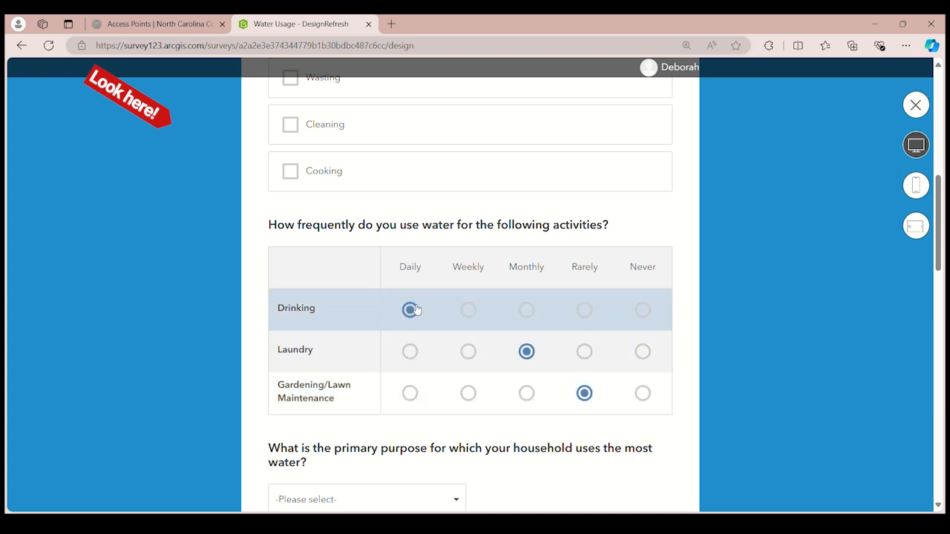
Choose Car Washing as the primary purpose for which the household uses the most water
{"action": "scroll", "coordinate": [412, 310], "scroll_direction": "down", "scroll_amount": 1}
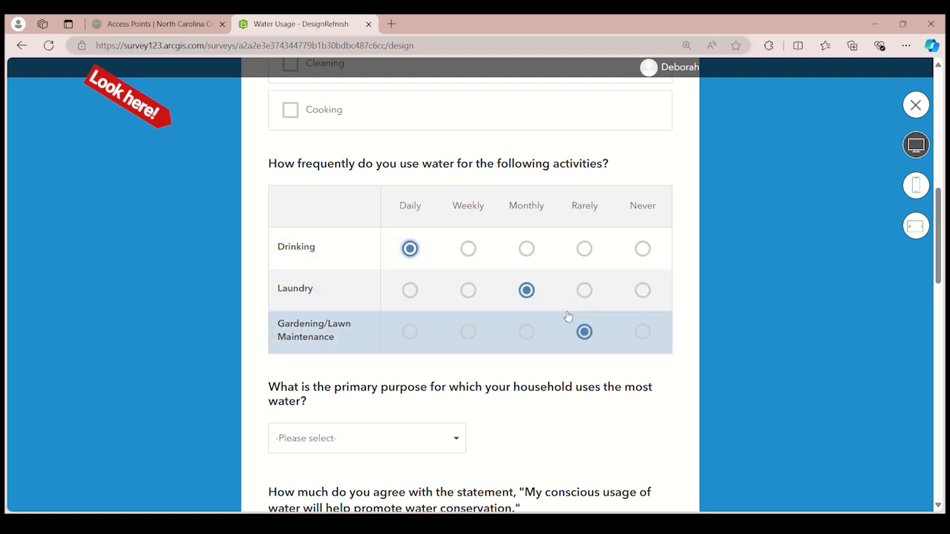
{"action": "scroll", "coordinate": [490, 297], "scroll_direction": "down", "scroll_amount": 2}
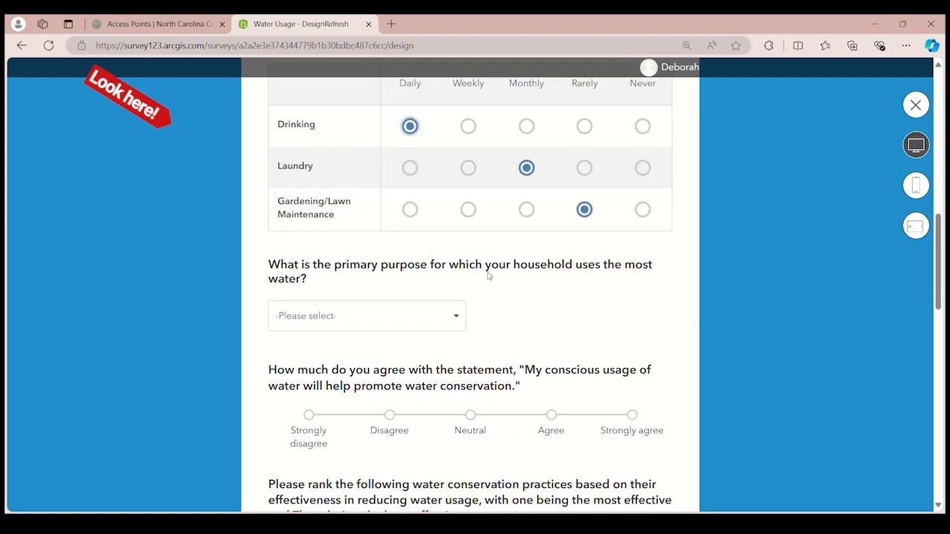
{"action": "left_click", "coordinate": [459, 318]}
{"action": "left_click", "coordinate": [325, 383]}
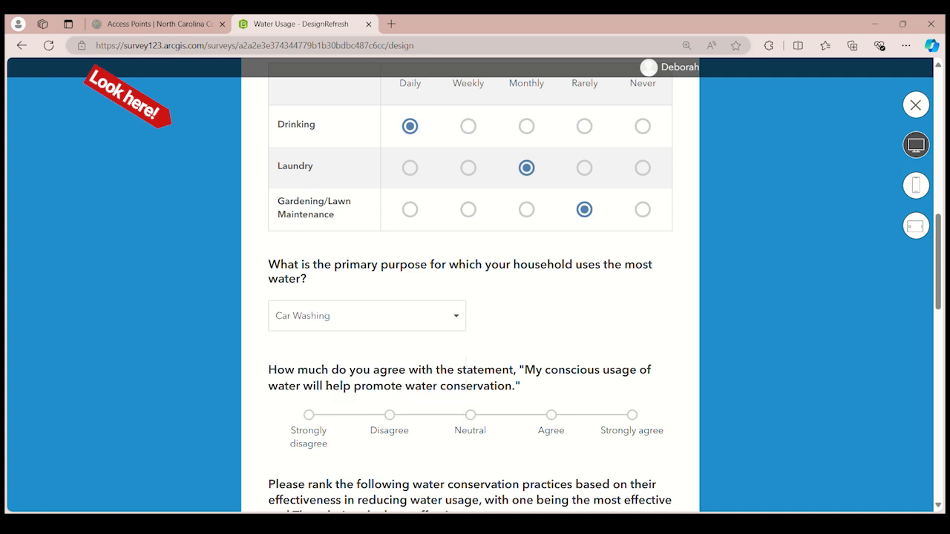
Test the agreement scale on conscious water usage with Agree and Strongly disagree, and finally set it to Strongly agree
{"action": "scroll", "coordinate": [309, 292], "scroll_direction": "down", "scroll_amount": 2}
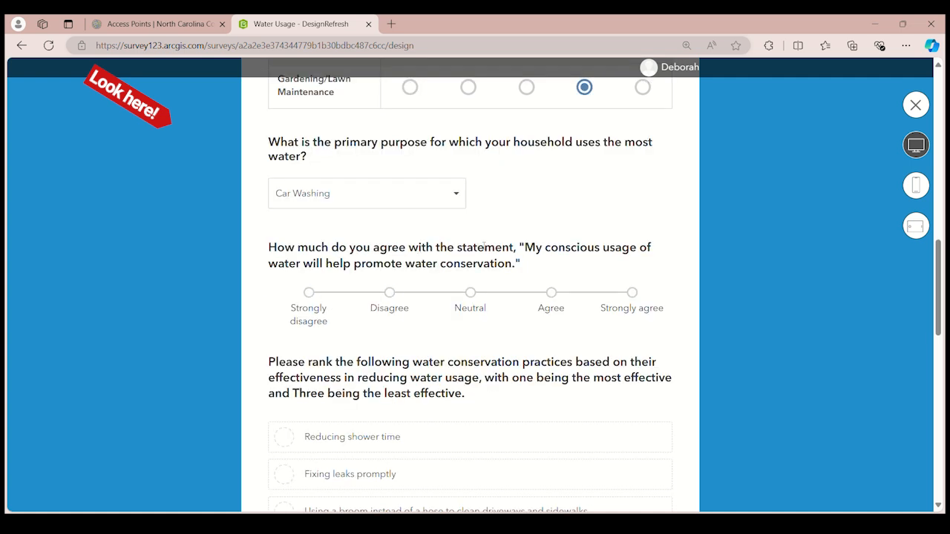
{"action": "left_click", "coordinate": [551, 293]}
{"action": "left_click", "coordinate": [311, 295]}
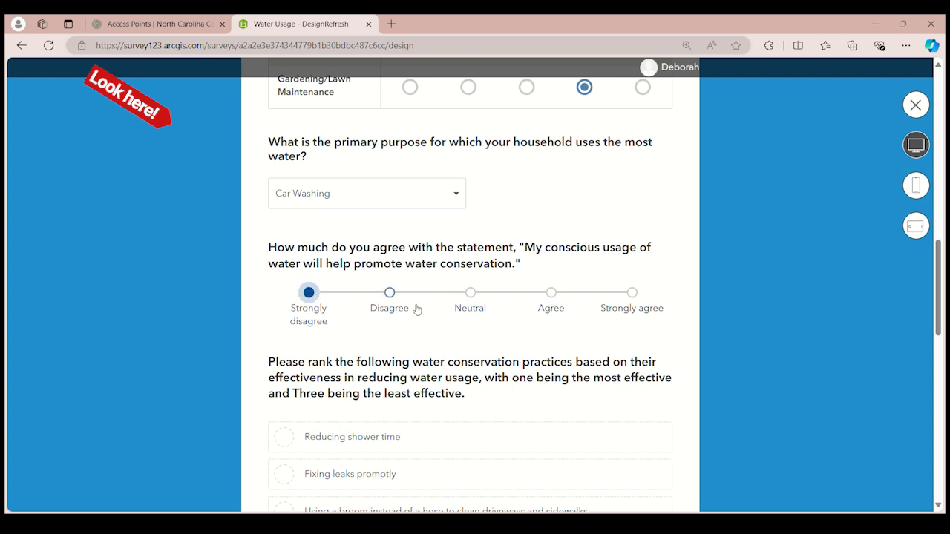
{"action": "left_click", "coordinate": [633, 297]}
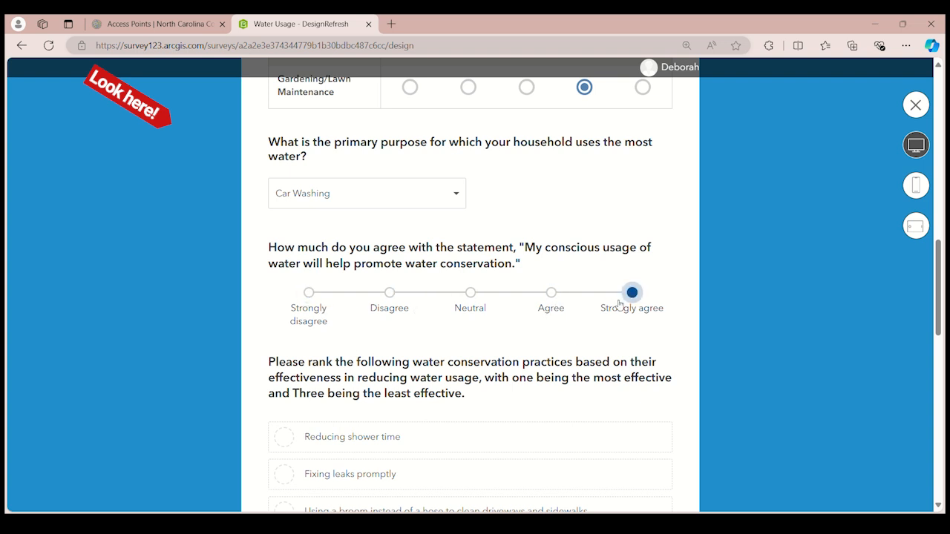
Rank the water conservation practices with using a broom first, reducing shower time second and fixing leaks promptly third
{"action": "scroll", "coordinate": [591, 337], "scroll_direction": "down", "scroll_amount": 1}
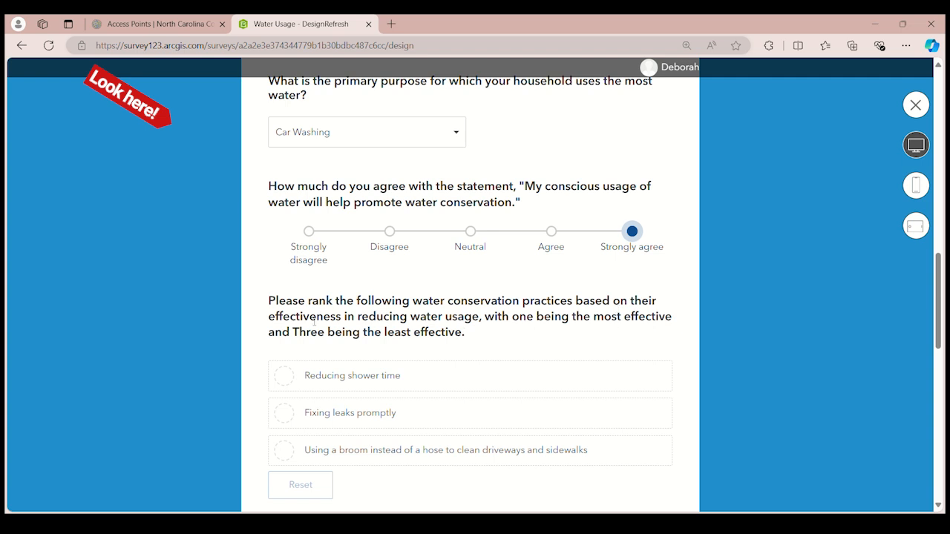
{"action": "scroll", "coordinate": [464, 339], "scroll_direction": "down", "scroll_amount": 1}
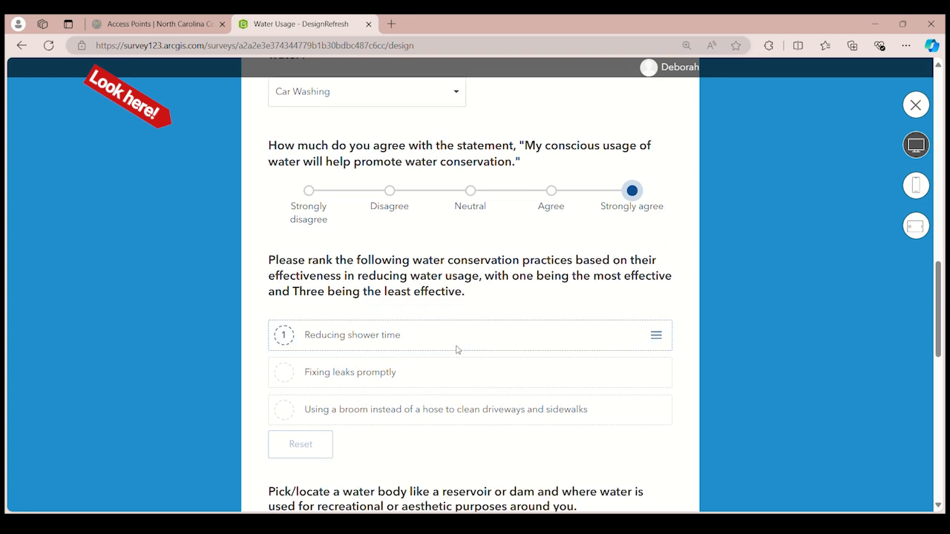
{"action": "mouse_move", "coordinate": [340, 317]}
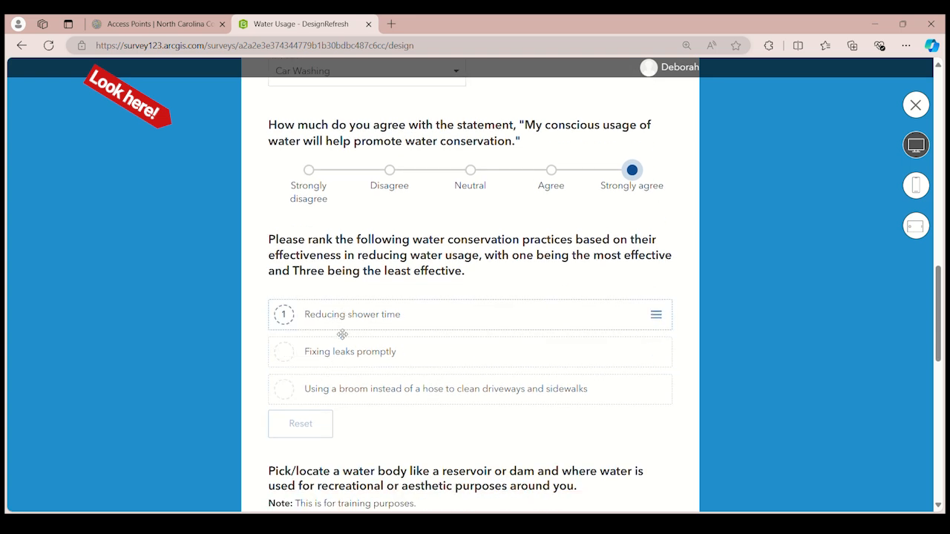
{"action": "mouse_move", "coordinate": [373, 398]}
{"action": "left_click", "coordinate": [290, 363]}
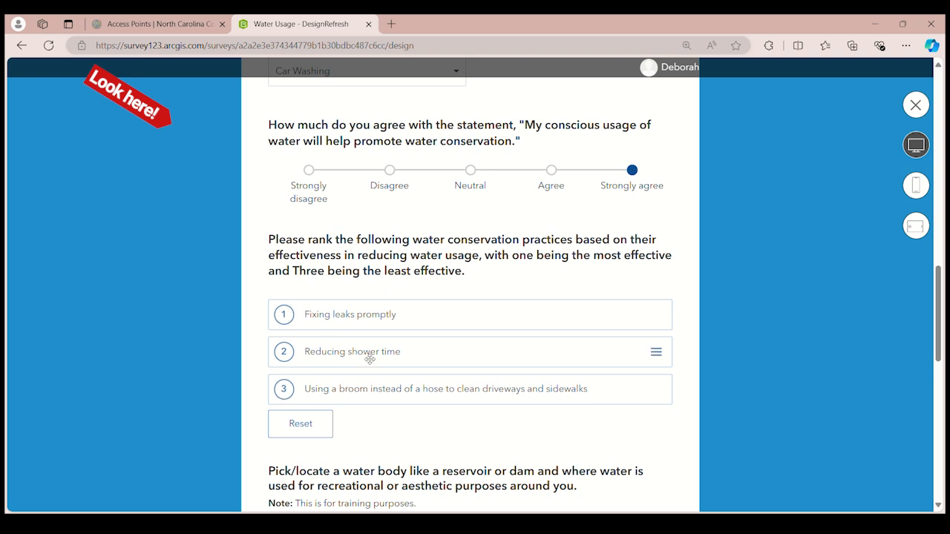
{"action": "mouse_move", "coordinate": [298, 405]}
{"action": "left_click_drag", "start_coordinate": [299, 368], "coordinate": [297, 397]}
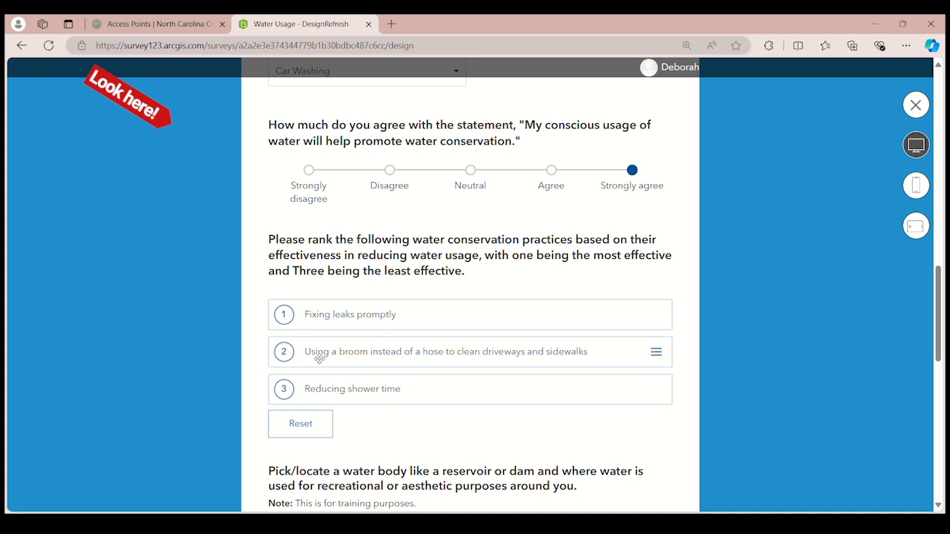
{"action": "left_click_drag", "start_coordinate": [319, 360], "coordinate": [314, 333]}
Try out moving the water body question's map, and search it for Greenville, choosing Greenville, NC, USA
{"action": "scroll", "coordinate": [334, 319], "scroll_direction": "down", "scroll_amount": 5}
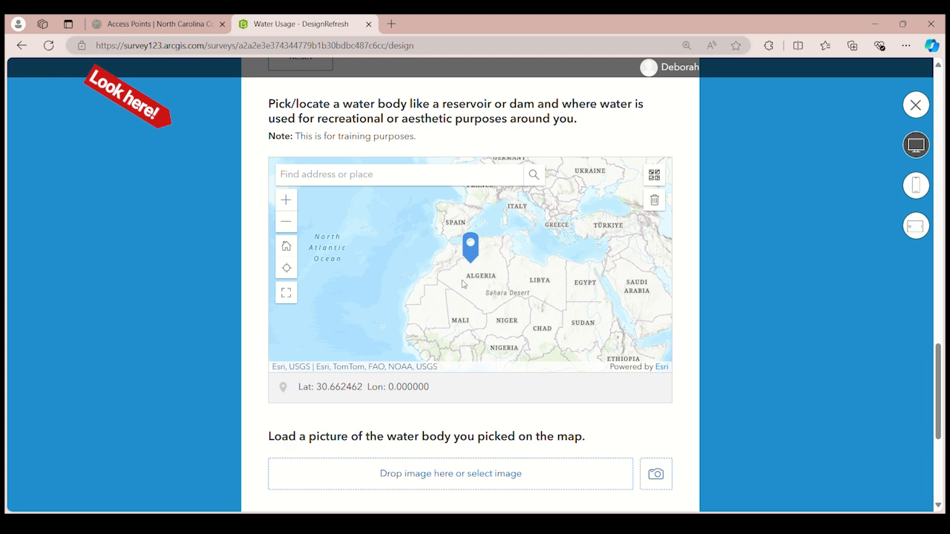
{"action": "left_click_drag", "start_coordinate": [463, 284], "coordinate": [401, 381]}
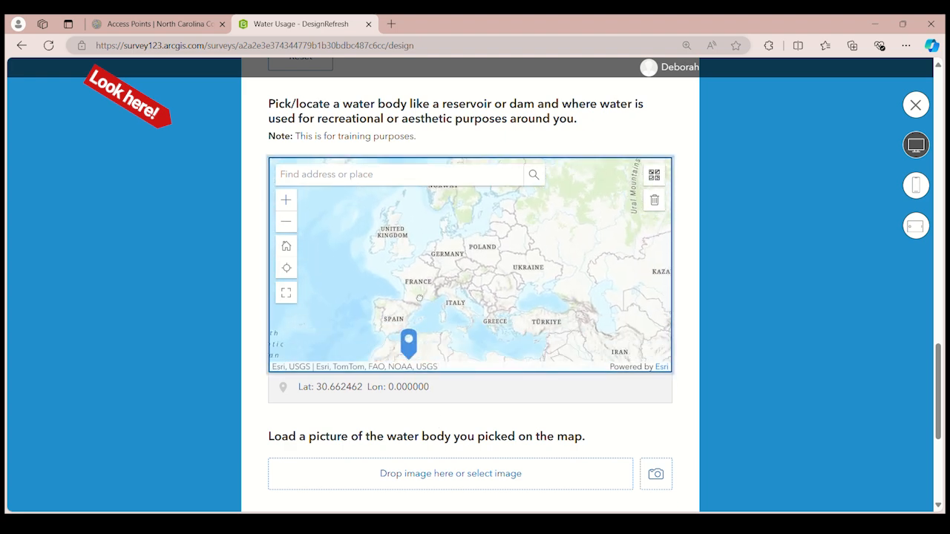
{"action": "scroll", "coordinate": [419, 298], "scroll_direction": "down", "scroll_amount": 2}
{"action": "scroll", "coordinate": [419, 297], "scroll_direction": "up", "scroll_amount": 2}
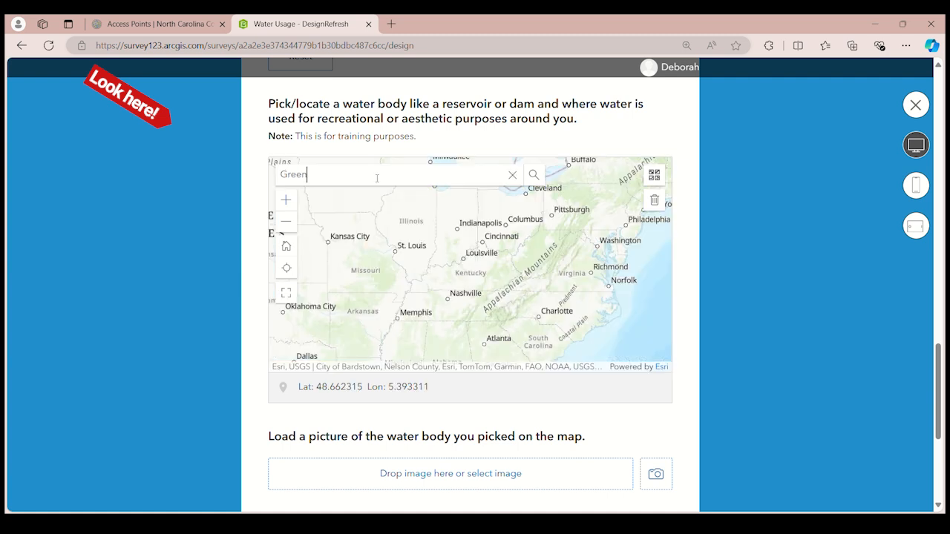
{"action": "type", "text": "ville"}
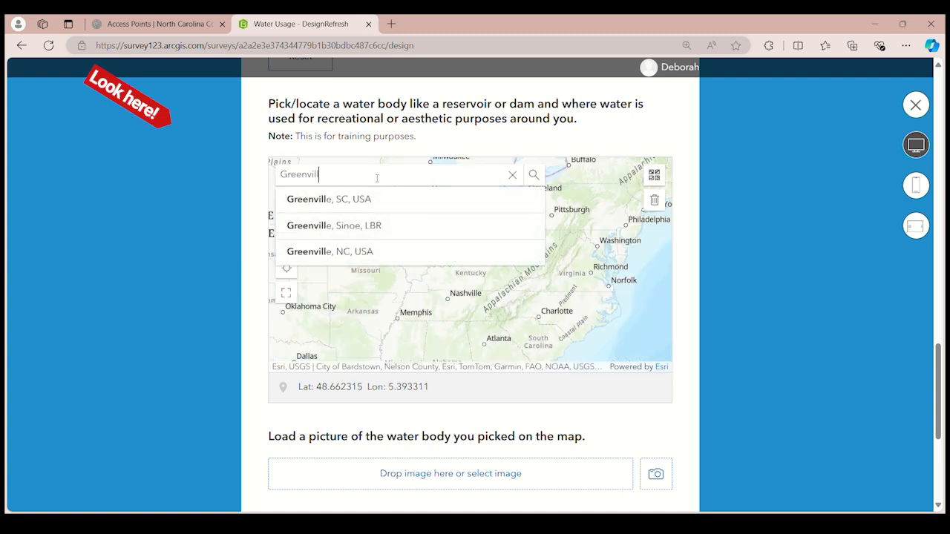
{"action": "left_click", "coordinate": [348, 251]}
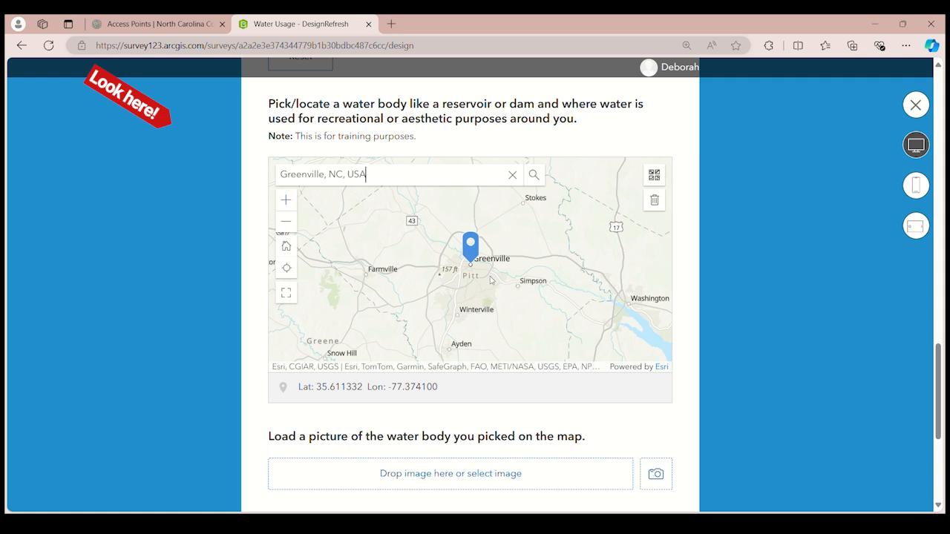
Search the map for ECU Greenville, NC, USA, choose the first ECU suggestion, and place the marker slightly north of the found location
{"action": "scroll", "coordinate": [468, 271], "scroll_direction": "up", "scroll_amount": 2}
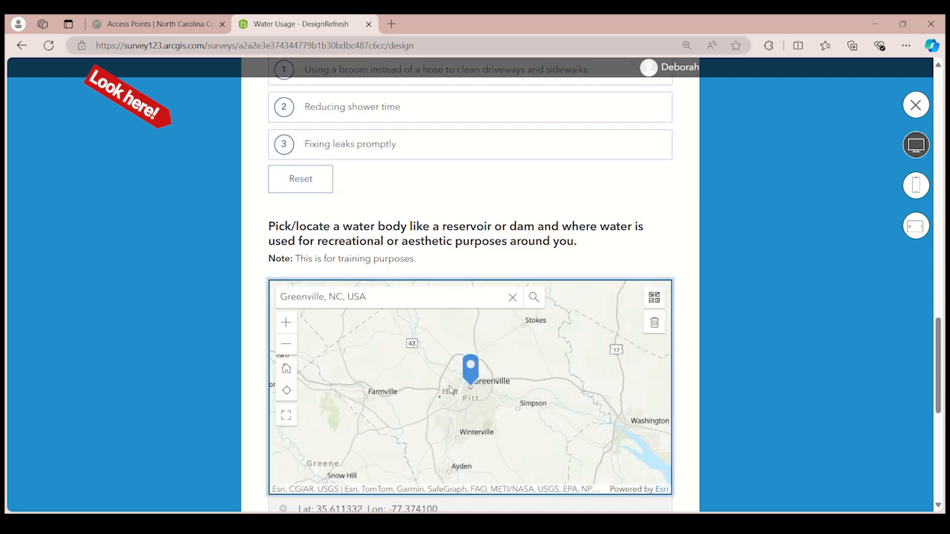
{"action": "left_click", "coordinate": [449, 381]}
{"action": "left_click", "coordinate": [288, 297]}
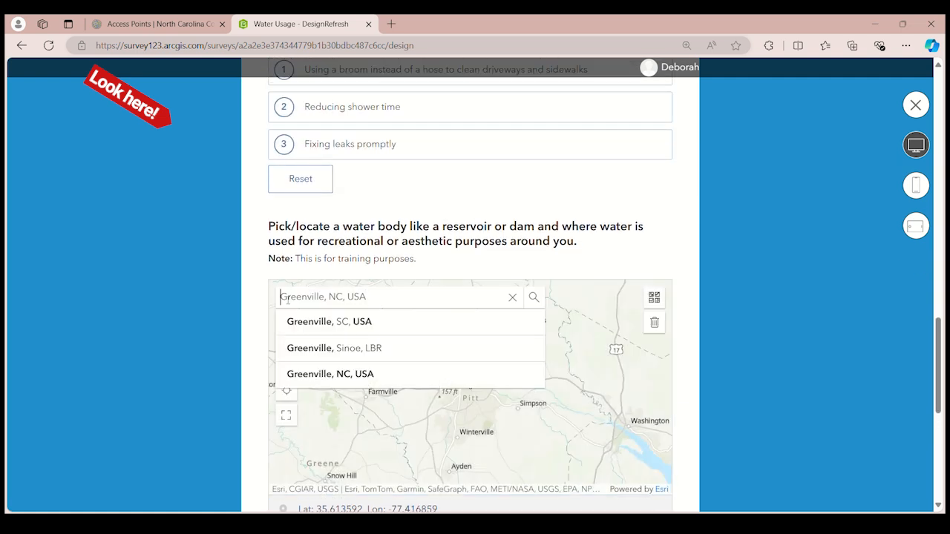
{"action": "type", "text": "ECU"}
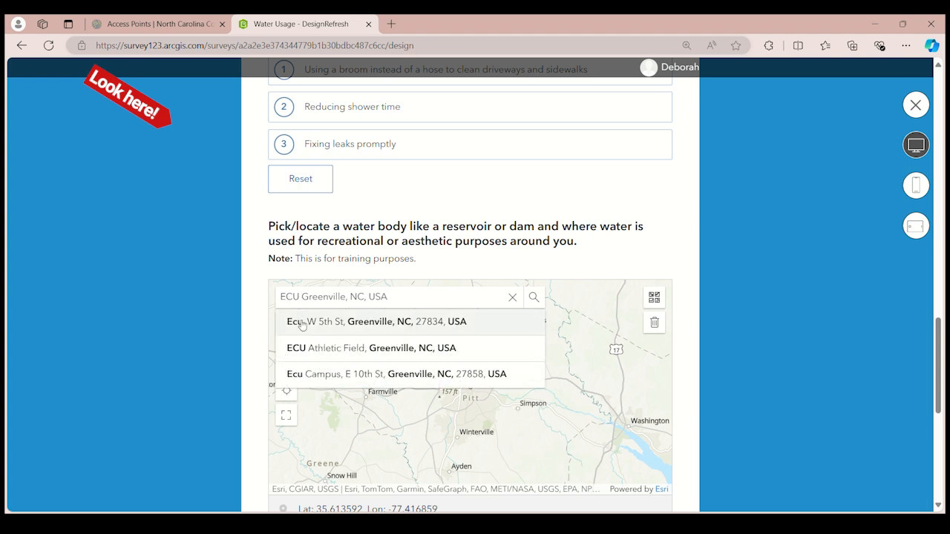
{"action": "left_click", "coordinate": [314, 322]}
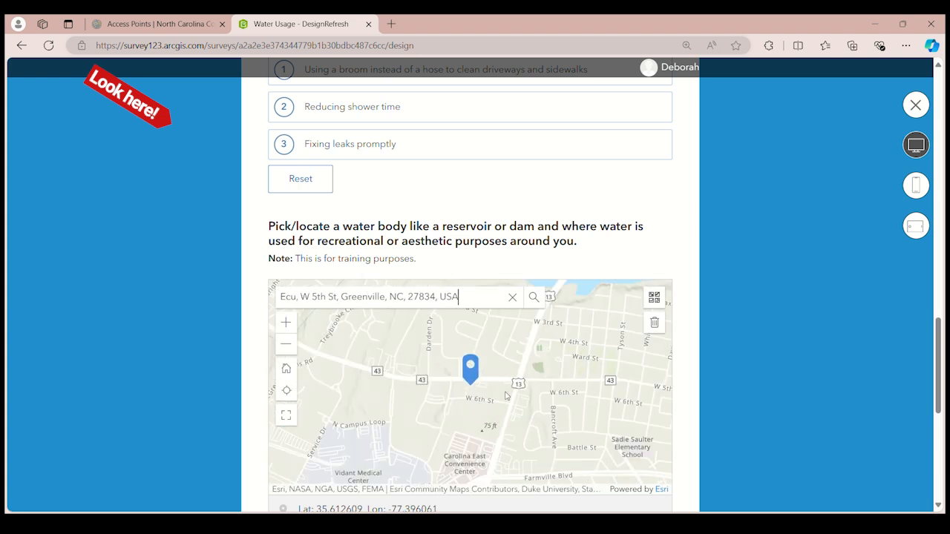
{"action": "left_click", "coordinate": [472, 378]}
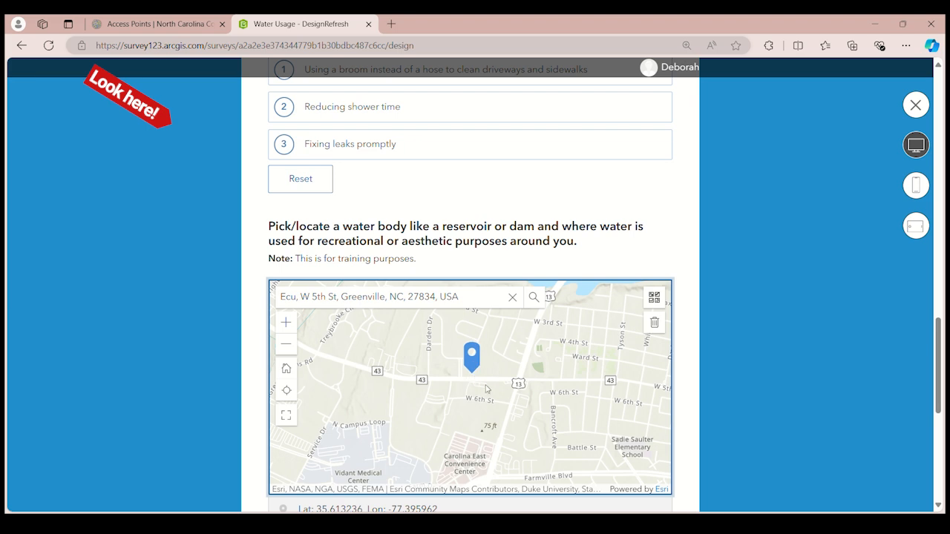
Load the image ECU Water Fountain.jpg as the picture of the water body picked on the map
{"action": "scroll", "coordinate": [565, 278], "scroll_direction": "down", "scroll_amount": 2}
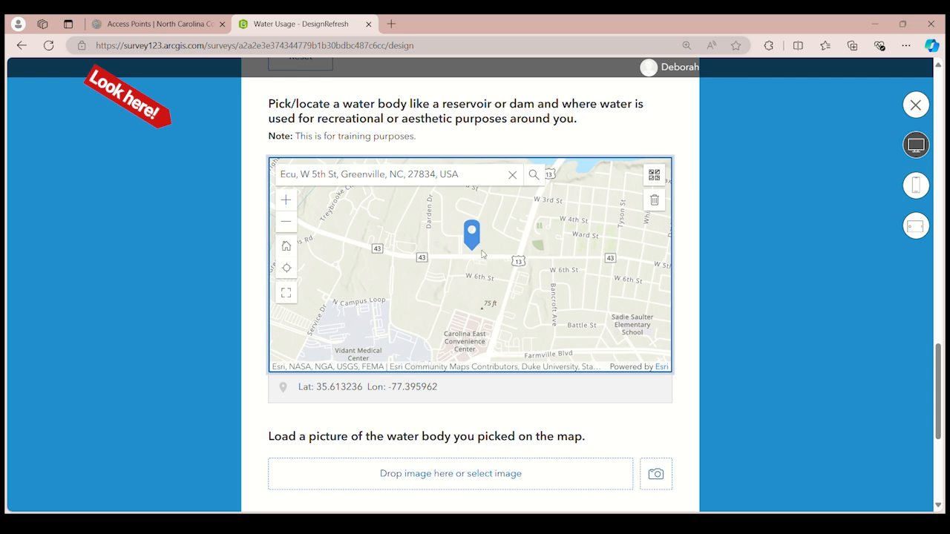
{"action": "scroll", "coordinate": [443, 367], "scroll_direction": "down", "scroll_amount": 2}
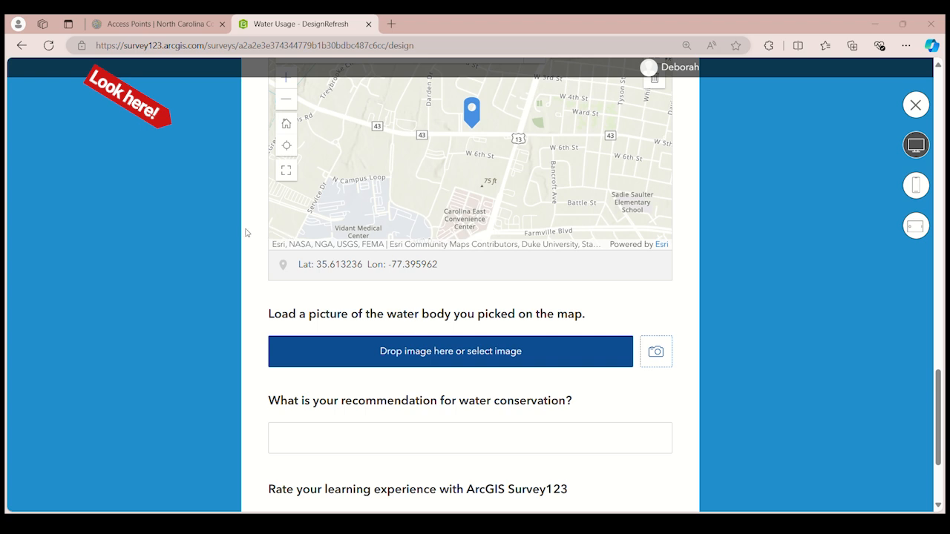
{"action": "left_click", "coordinate": [568, 364]}
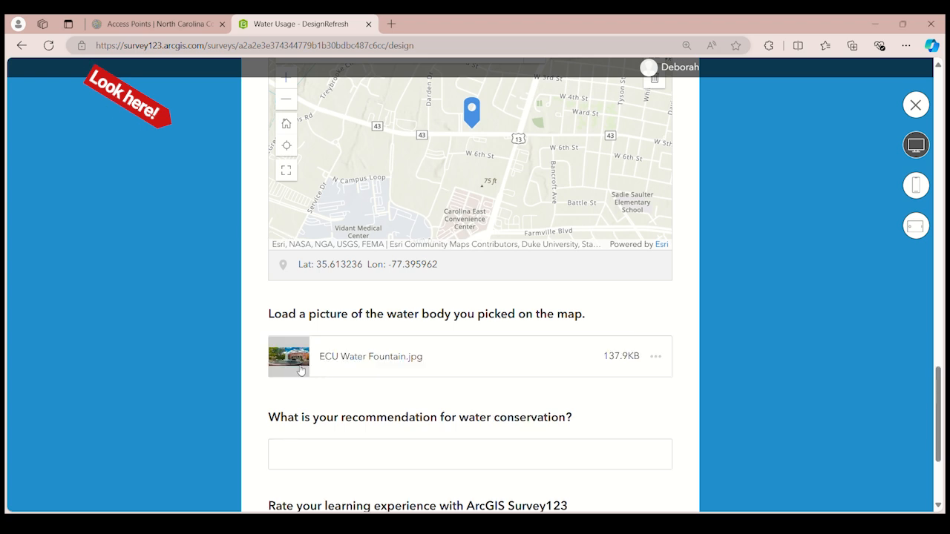
Place the cursor in the water conservation recommendation answer, and rate the ArcGIS Survey123 learning experience with 1 star
{"action": "scroll", "coordinate": [314, 379], "scroll_direction": "down", "scroll_amount": 1}
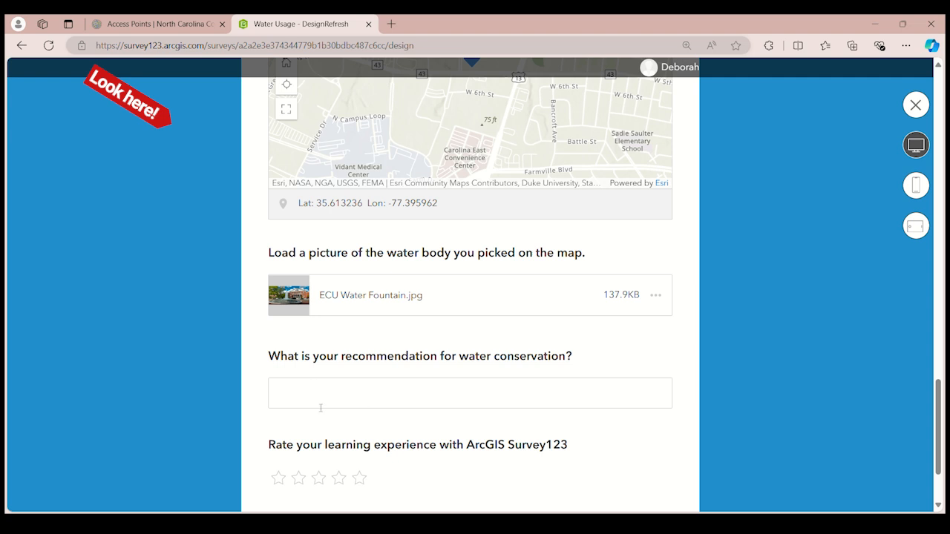
{"action": "left_click", "coordinate": [502, 402]}
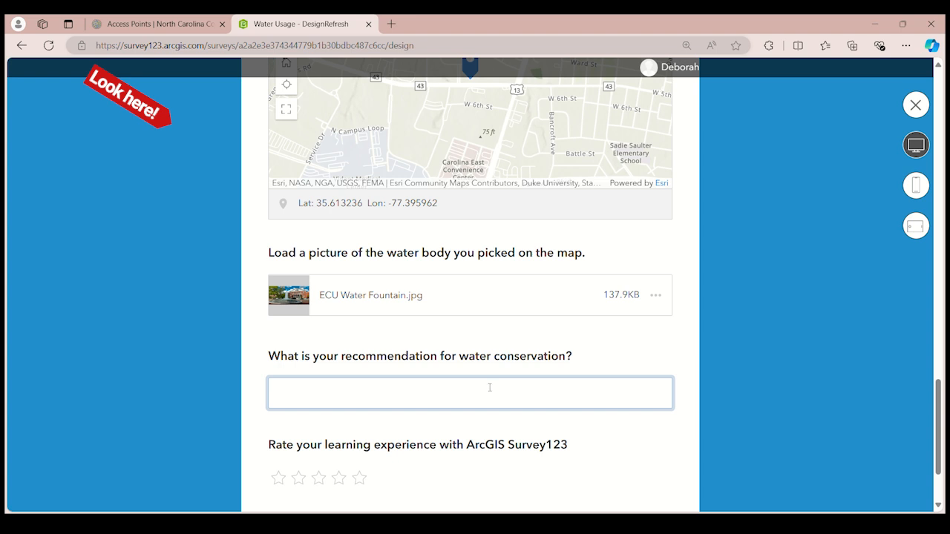
{"action": "scroll", "coordinate": [287, 448], "scroll_direction": "down", "scroll_amount": 3}
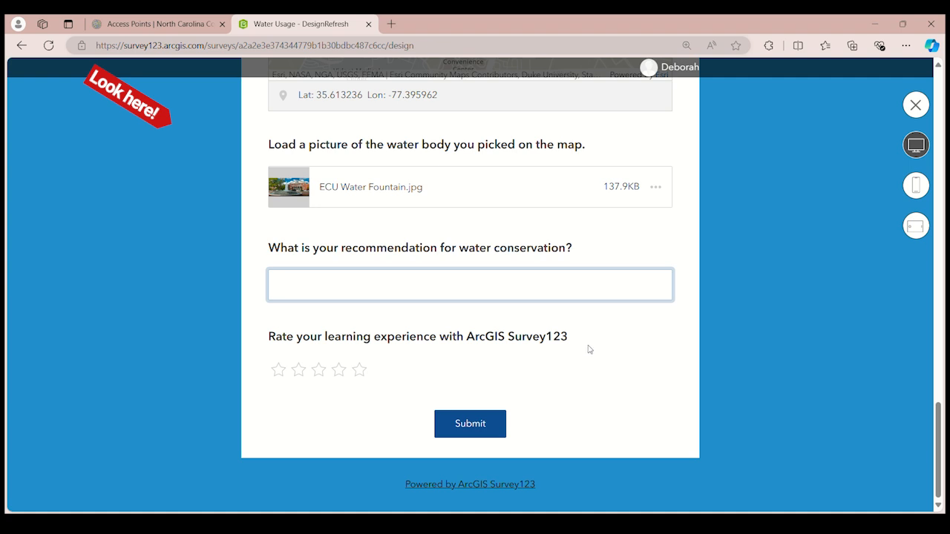
{"action": "left_click", "coordinate": [279, 371]}
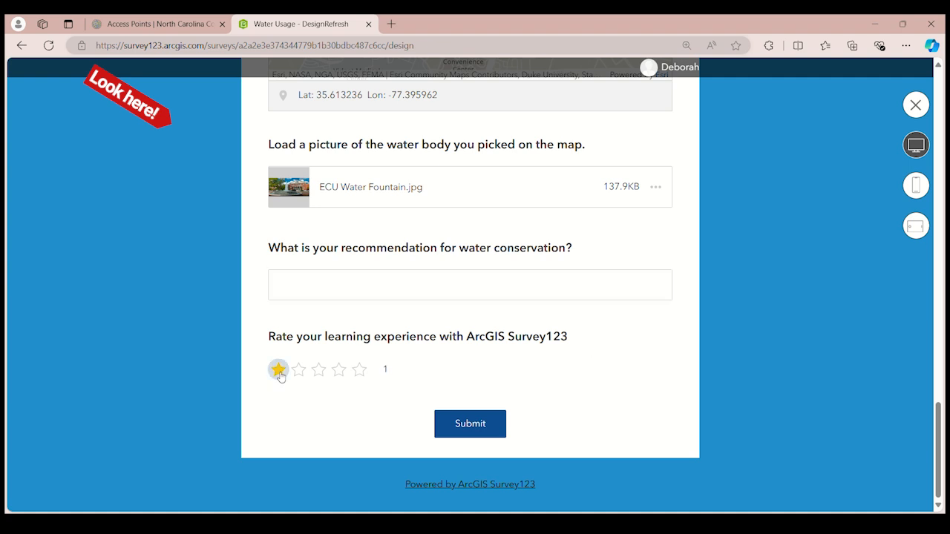
Raise the ArcGIS Survey123 learning experience rating to 5 stars and try to submit the survey from the preview
{"action": "left_click", "coordinate": [298, 372]}
{"action": "left_click", "coordinate": [337, 371]}
{"action": "left_click", "coordinate": [359, 371]}
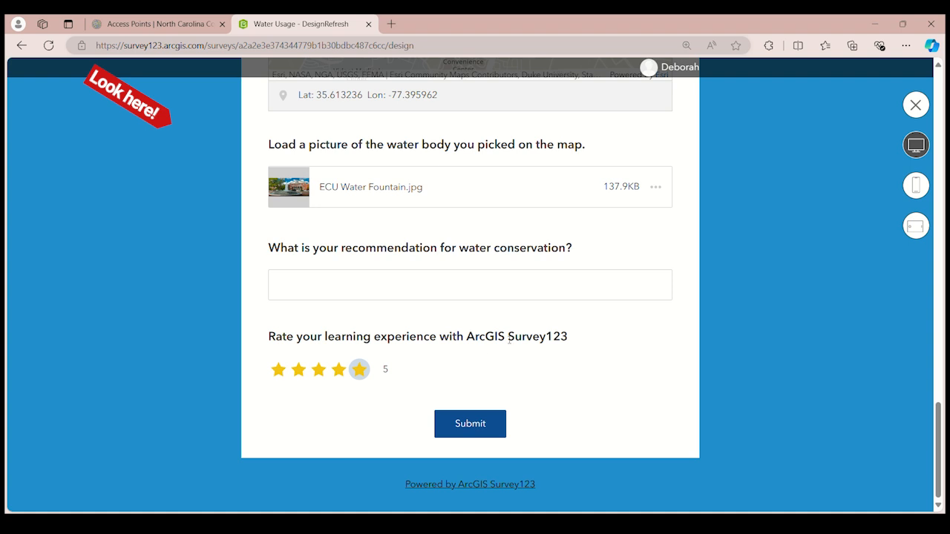
{"action": "left_click", "coordinate": [481, 429]}
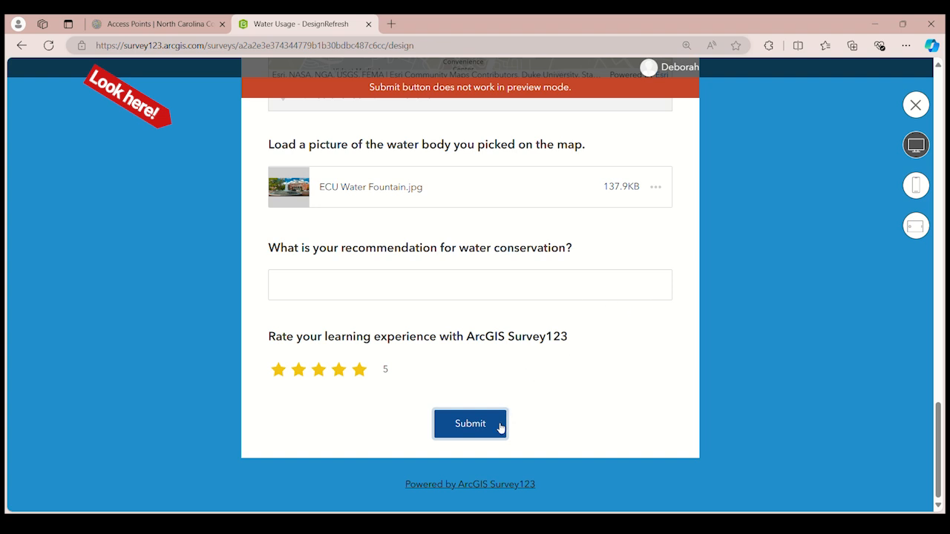
Preview the survey as it appears on a phone and look through its questions from the map question back to the header
{"action": "scroll", "coordinate": [569, 335], "scroll_direction": "up", "scroll_amount": 2}
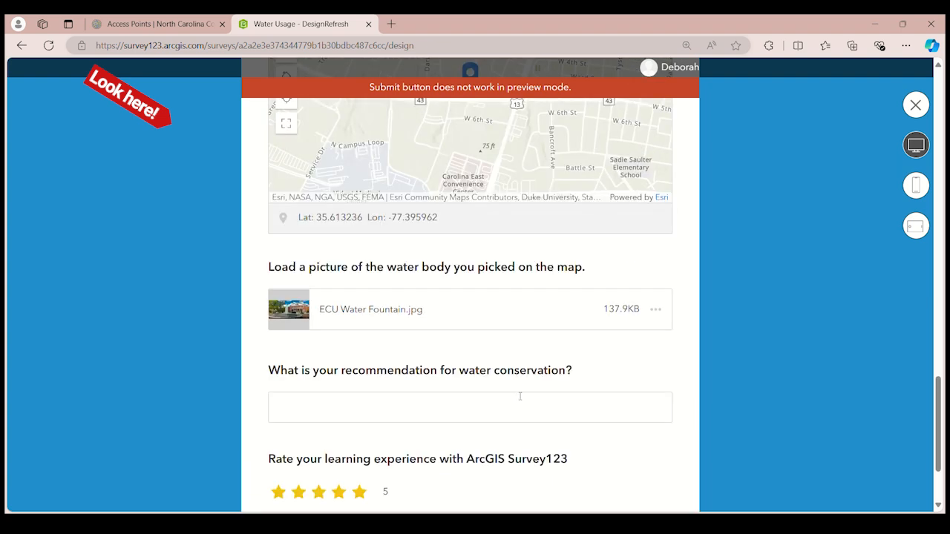
{"action": "left_click", "coordinate": [505, 412]}
{"action": "left_click", "coordinate": [369, 475]}
{"action": "scroll", "coordinate": [516, 392], "scroll_direction": "up", "scroll_amount": 7}
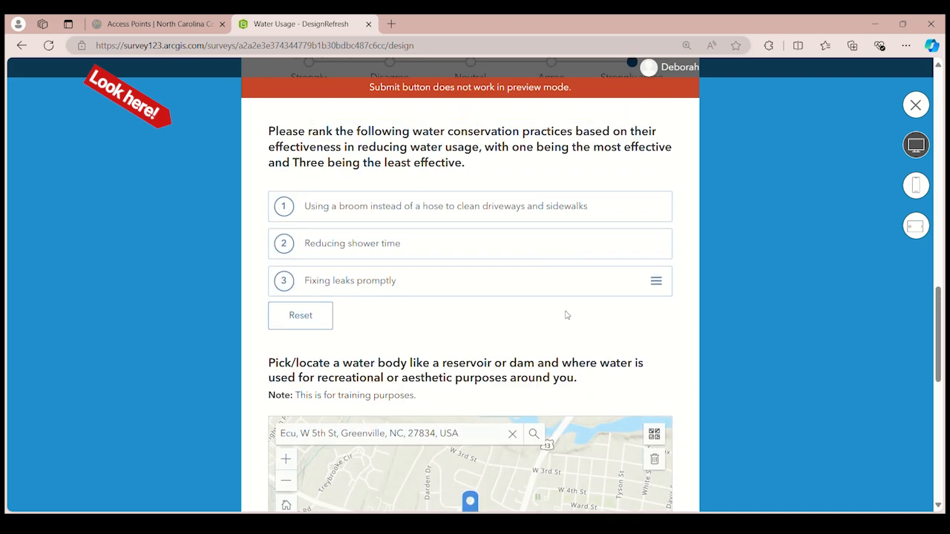
{"action": "scroll", "coordinate": [577, 270], "scroll_direction": "up", "scroll_amount": 4}
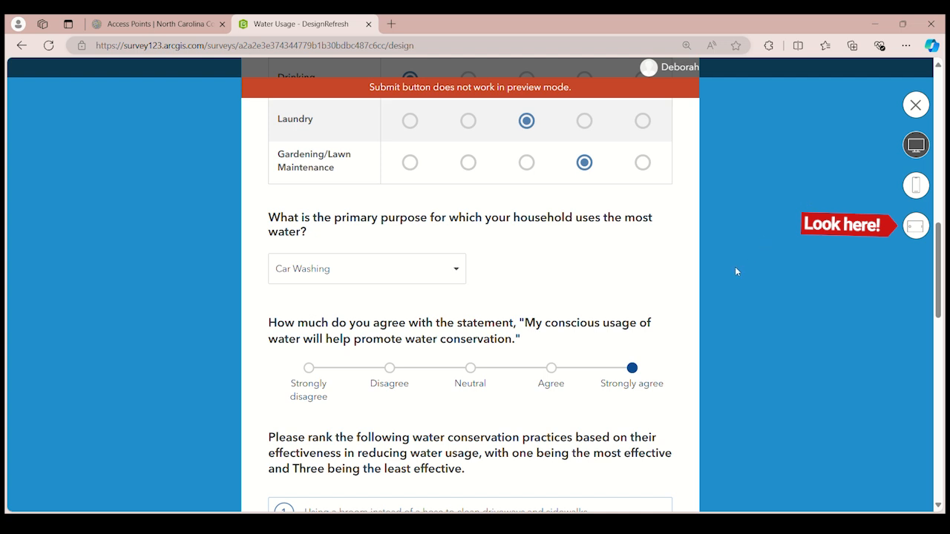
{"action": "left_click", "coordinate": [921, 188]}
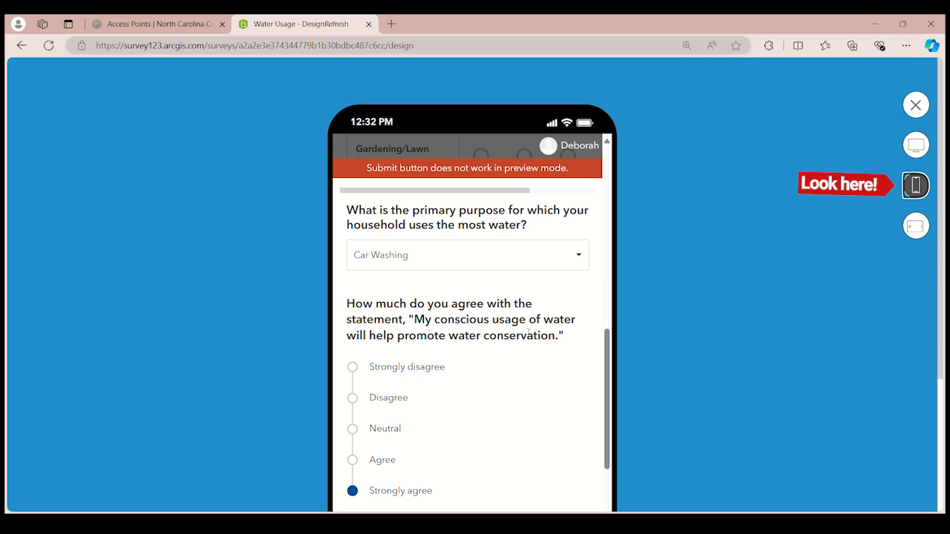
{"action": "scroll", "coordinate": [520, 333], "scroll_direction": "down", "scroll_amount": 8}
{"action": "scroll", "coordinate": [519, 333], "scroll_direction": "down", "scroll_amount": 3}
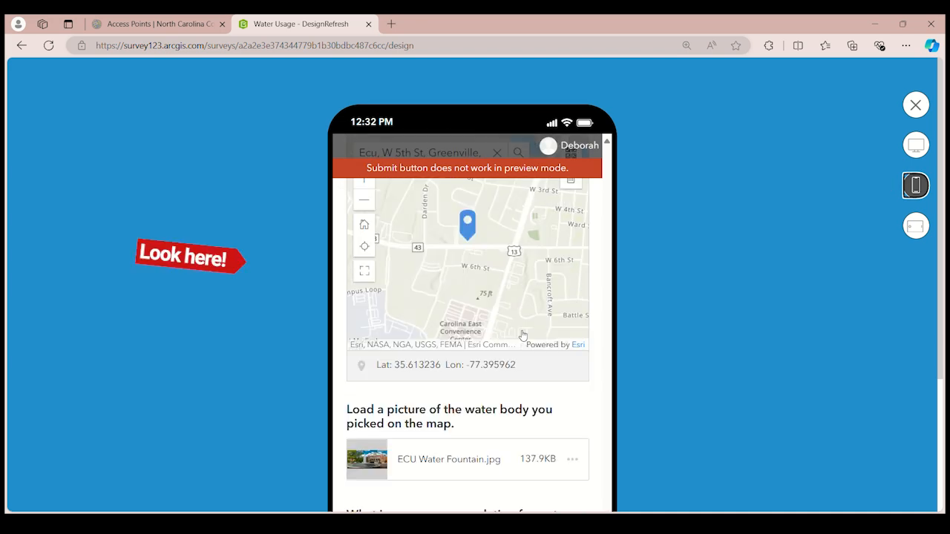
{"action": "scroll", "coordinate": [525, 354], "scroll_direction": "up", "scroll_amount": 15}
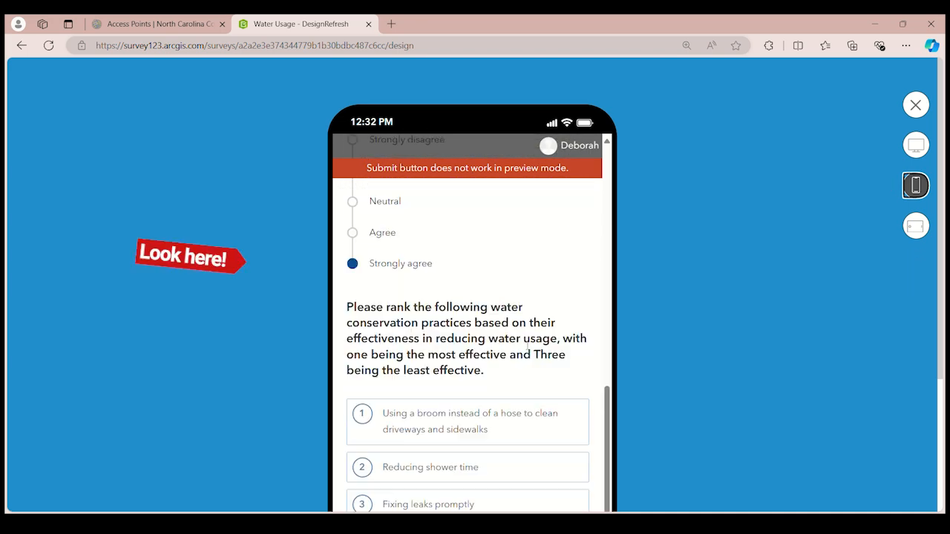
{"action": "scroll", "coordinate": [525, 346], "scroll_direction": "up", "scroll_amount": 5}
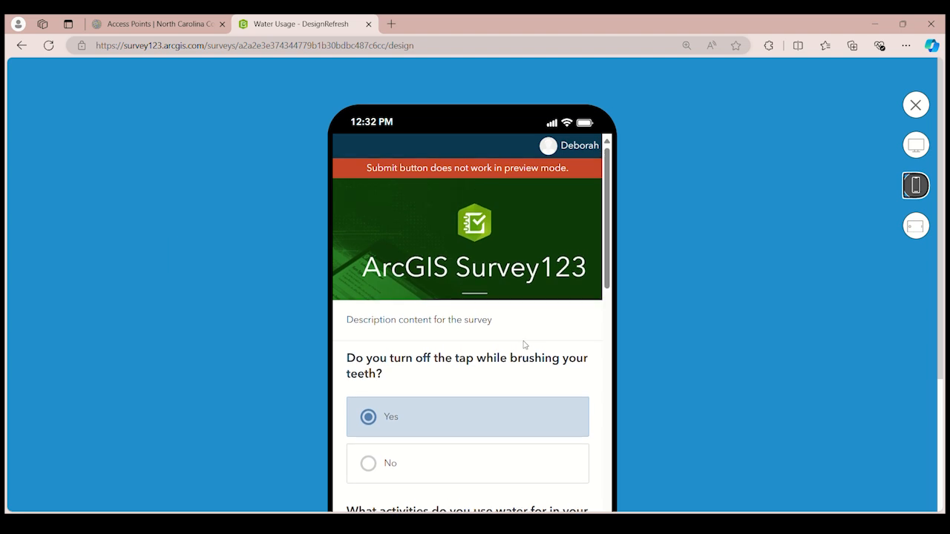
Preview the survey as it appears on a tablet and look through all its questions down to the end
{"action": "left_click", "coordinate": [918, 228]}
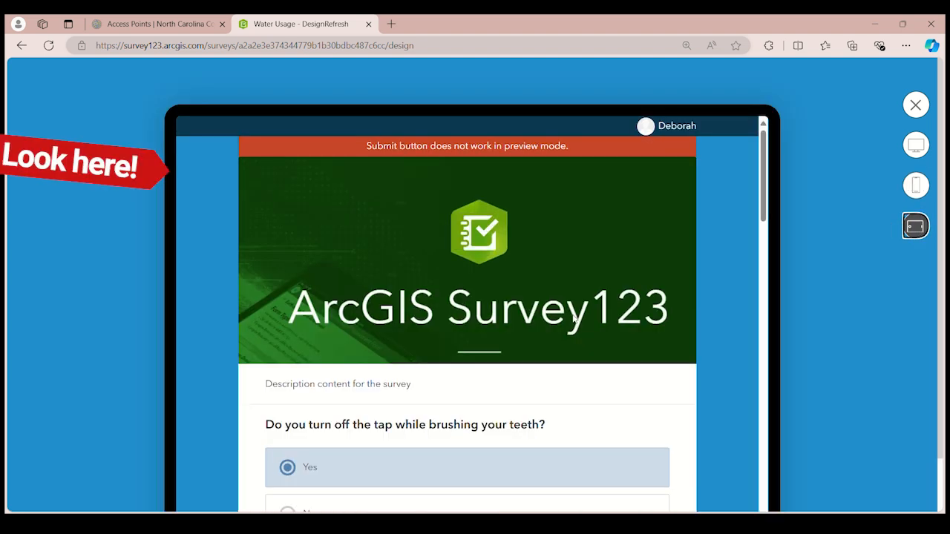
{"action": "scroll", "coordinate": [576, 319], "scroll_direction": "down", "scroll_amount": 3}
{"action": "scroll", "coordinate": [553, 325], "scroll_direction": "down", "scroll_amount": 3}
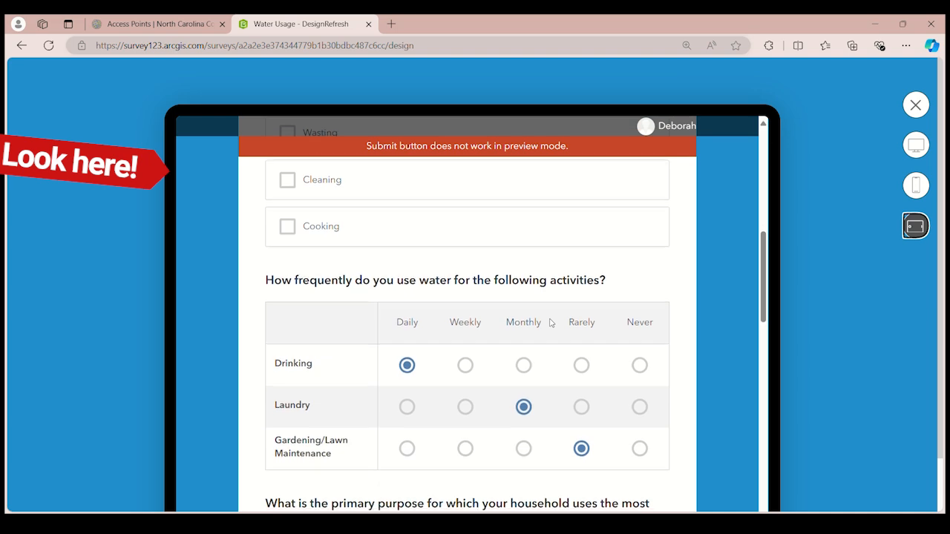
{"action": "scroll", "coordinate": [550, 324], "scroll_direction": "down", "scroll_amount": 10}
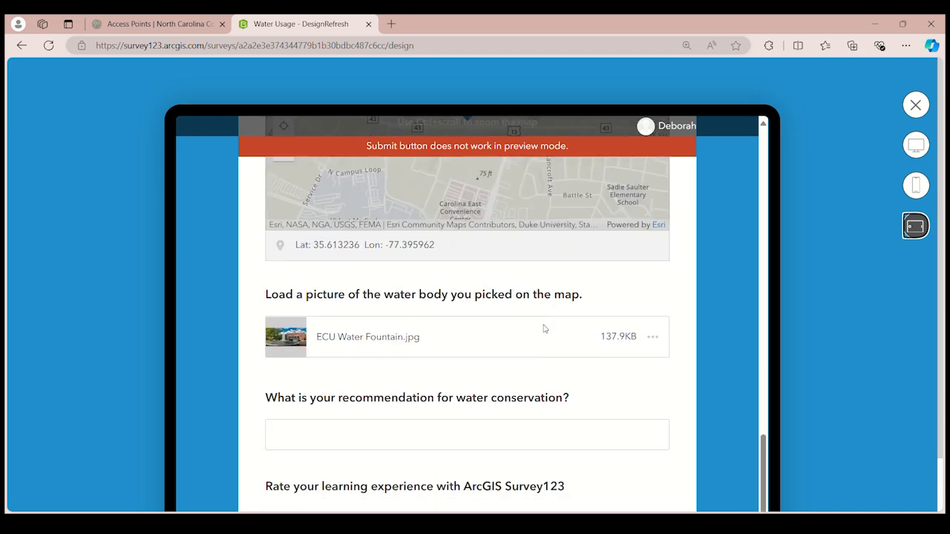
{"action": "scroll", "coordinate": [545, 329], "scroll_direction": "down", "scroll_amount": 2}
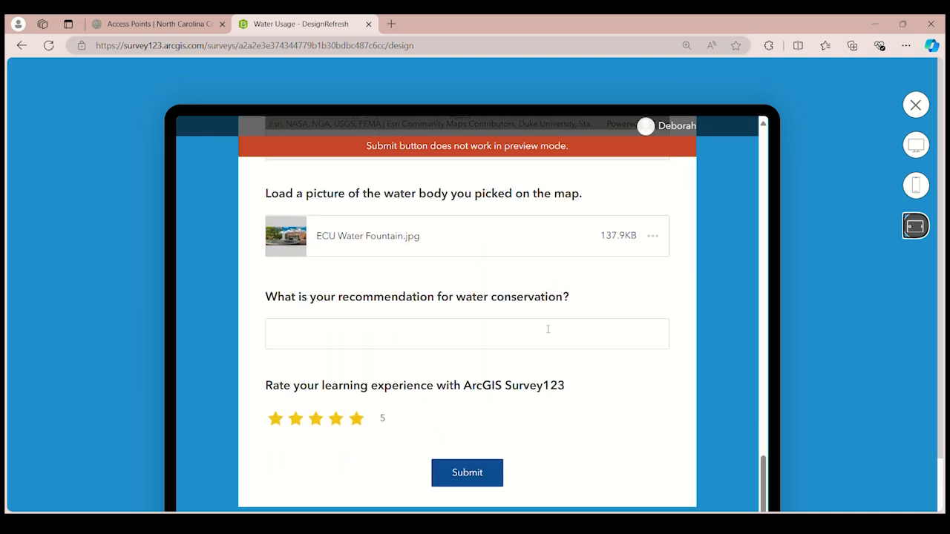
Recheck the survey's layout in the phone and desktop previews, and close the preview
{"action": "left_click", "coordinate": [915, 186]}
{"action": "scroll", "coordinate": [518, 360], "scroll_direction": "up", "scroll_amount": 3}
{"action": "scroll", "coordinate": [518, 360], "scroll_direction": "up", "scroll_amount": 8}
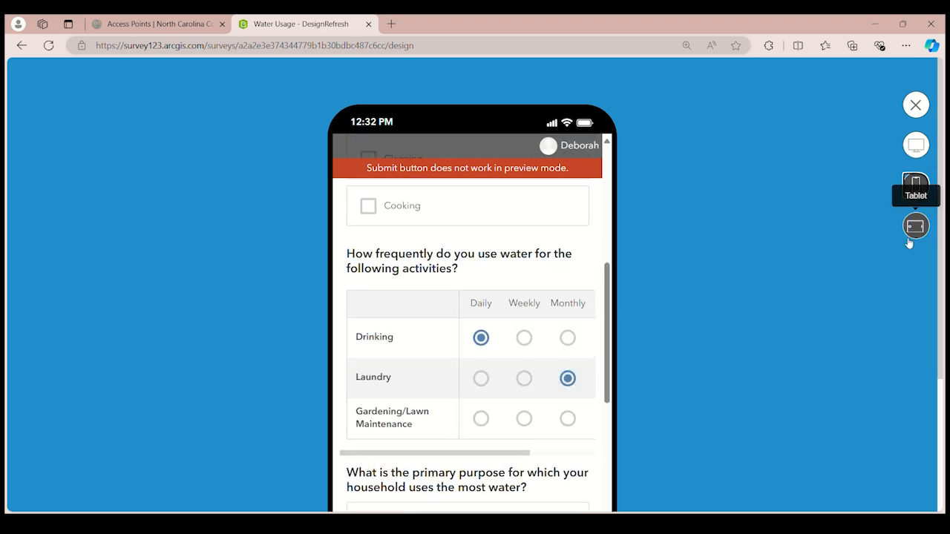
{"action": "left_click", "coordinate": [916, 145]}
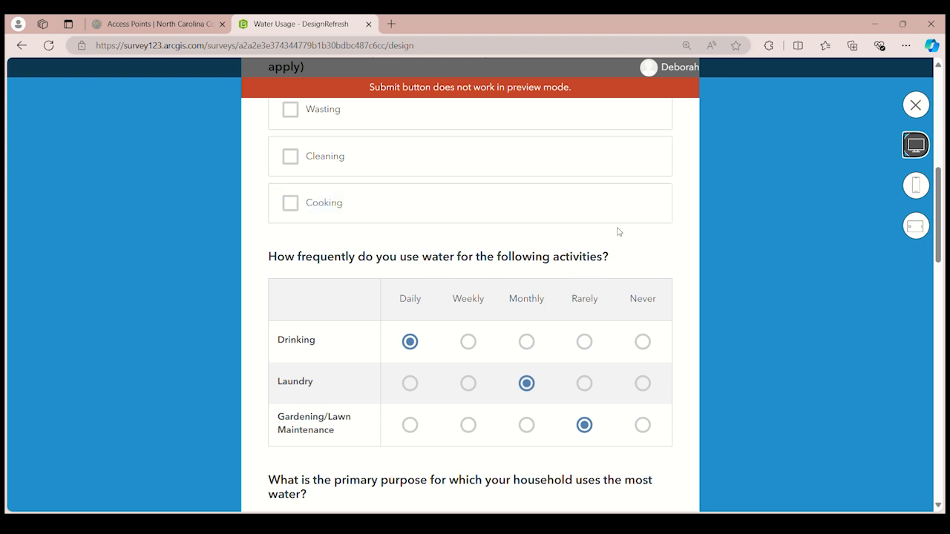
{"action": "scroll", "coordinate": [574, 277], "scroll_direction": "down", "scroll_amount": 4}
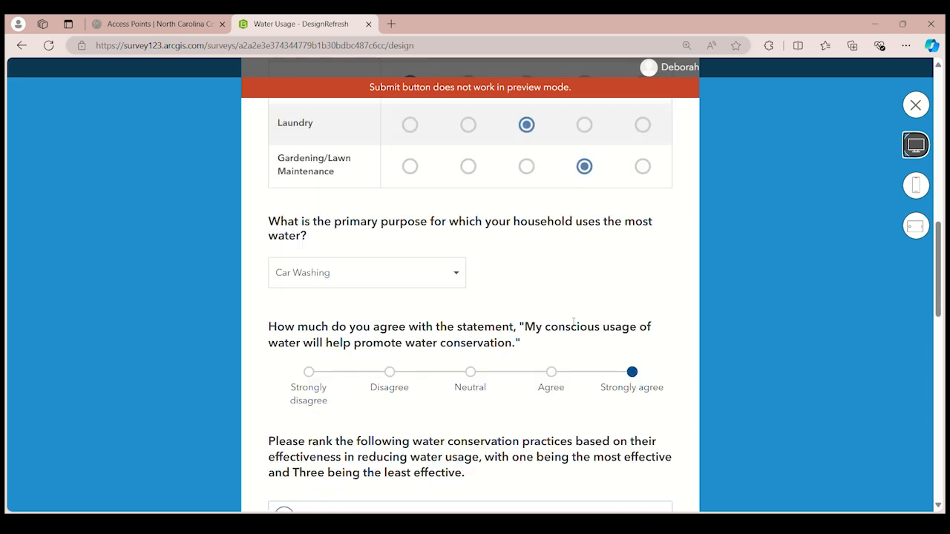
{"action": "scroll", "coordinate": [383, 390], "scroll_direction": "down", "scroll_amount": 3}
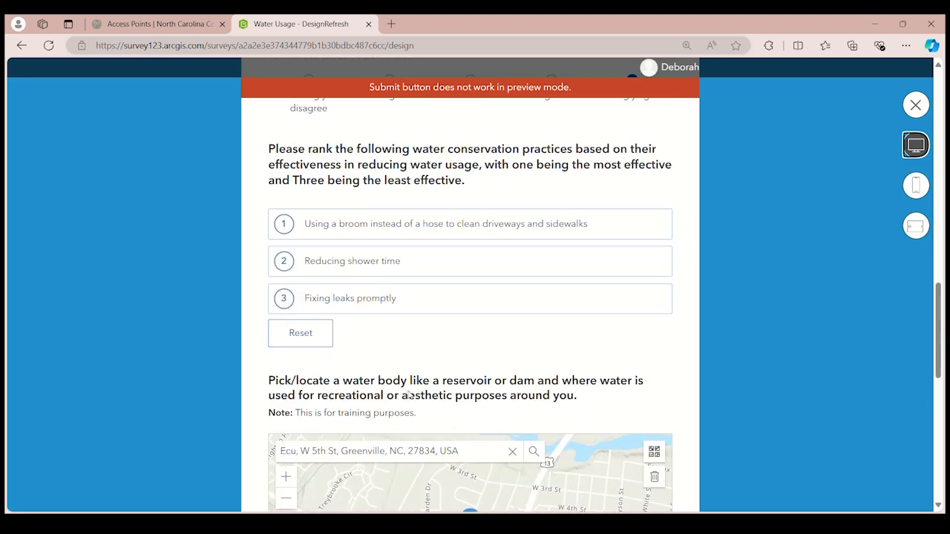
{"action": "left_click", "coordinate": [916, 106]}
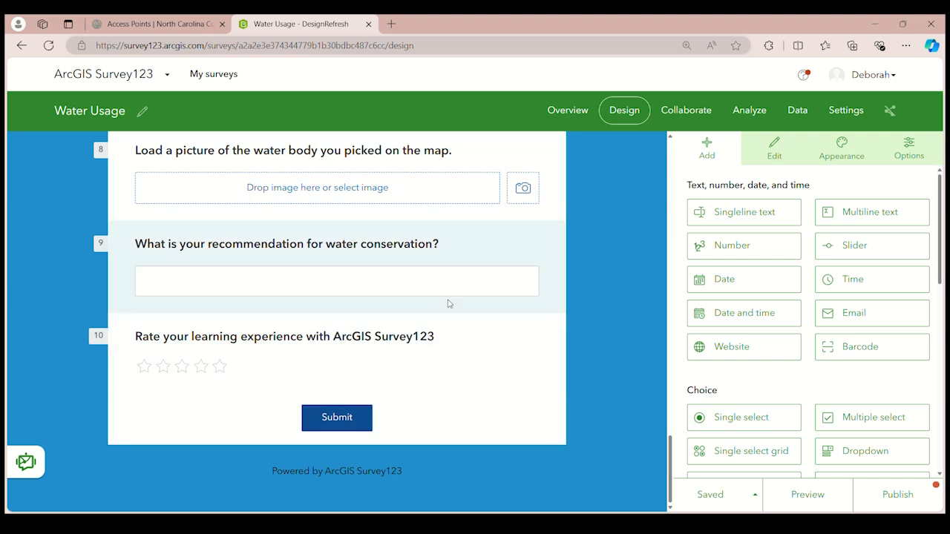
Publish the Water Usage survey, dismissing the tip about unique identifiers and leaving the schema unmodified
{"action": "scroll", "coordinate": [601, 301], "scroll_direction": "up", "scroll_amount": 8}
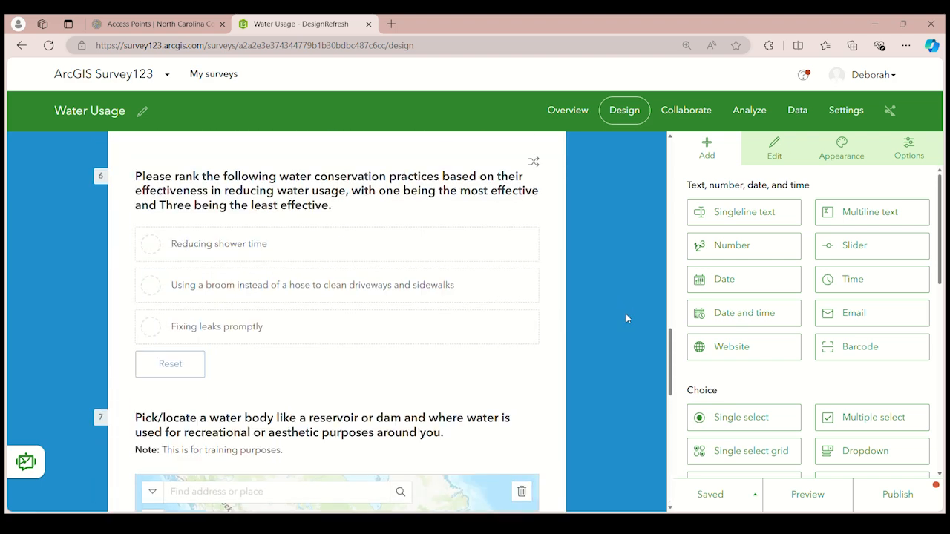
{"action": "left_click", "coordinate": [898, 494]}
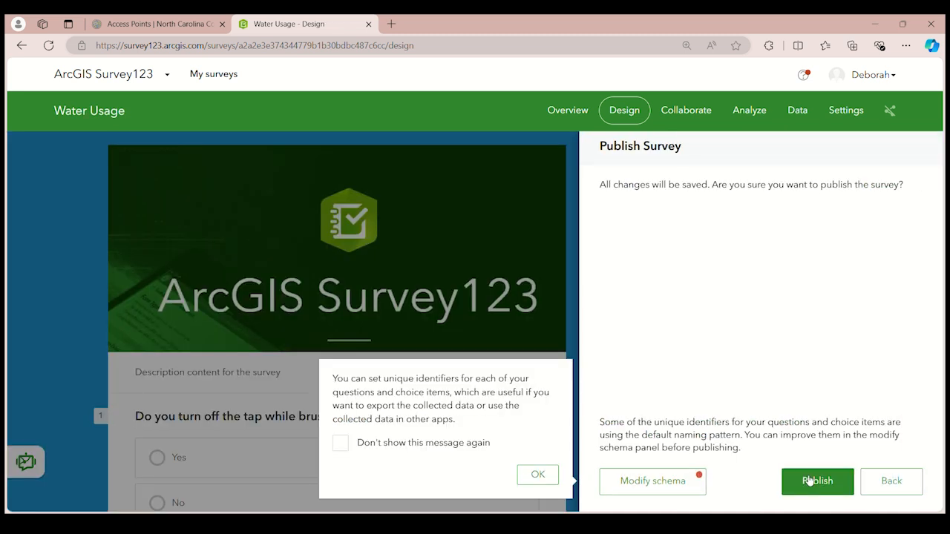
{"action": "left_click", "coordinate": [535, 474]}
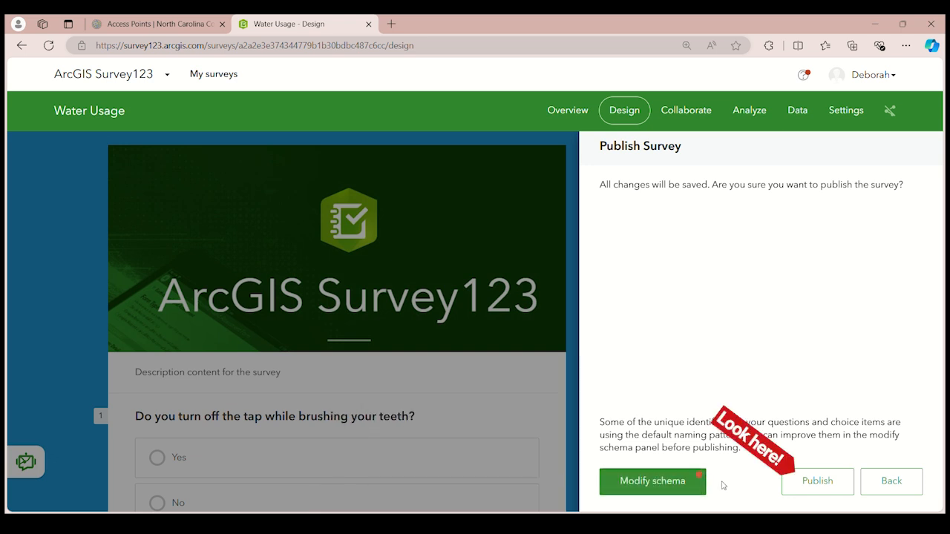
{"action": "left_click", "coordinate": [813, 490]}
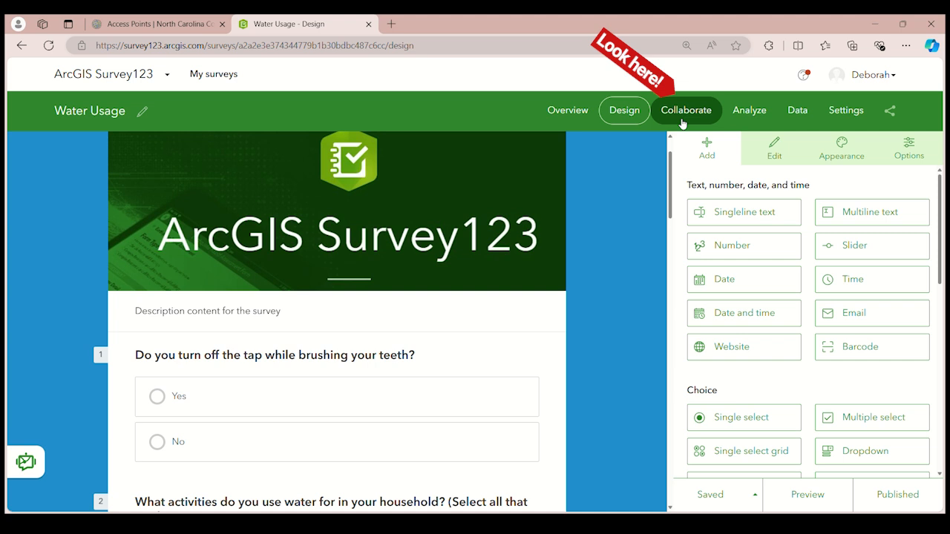
Allow Everyone (public) to submit to the survey, review who can view its results, and save the sharing settings
{"action": "left_click", "coordinate": [682, 118]}
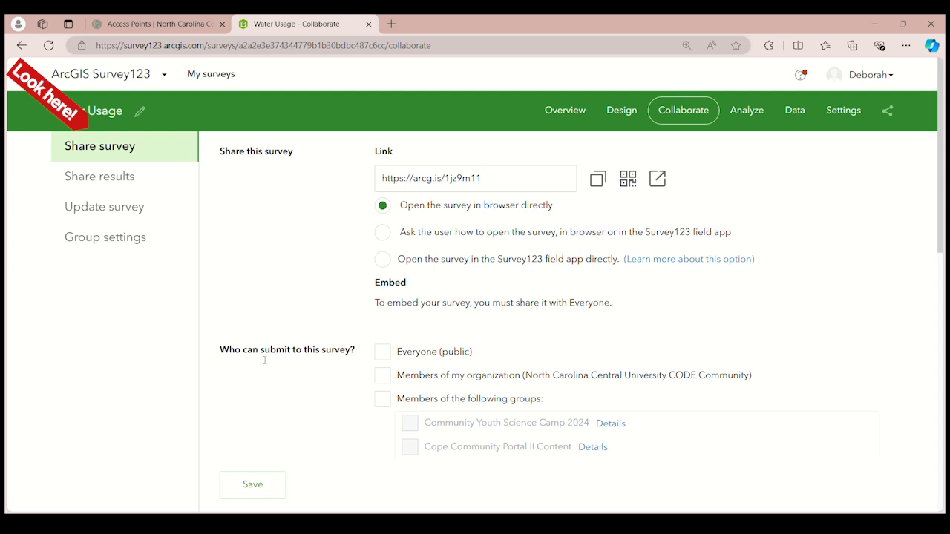
{"action": "left_click", "coordinate": [393, 358]}
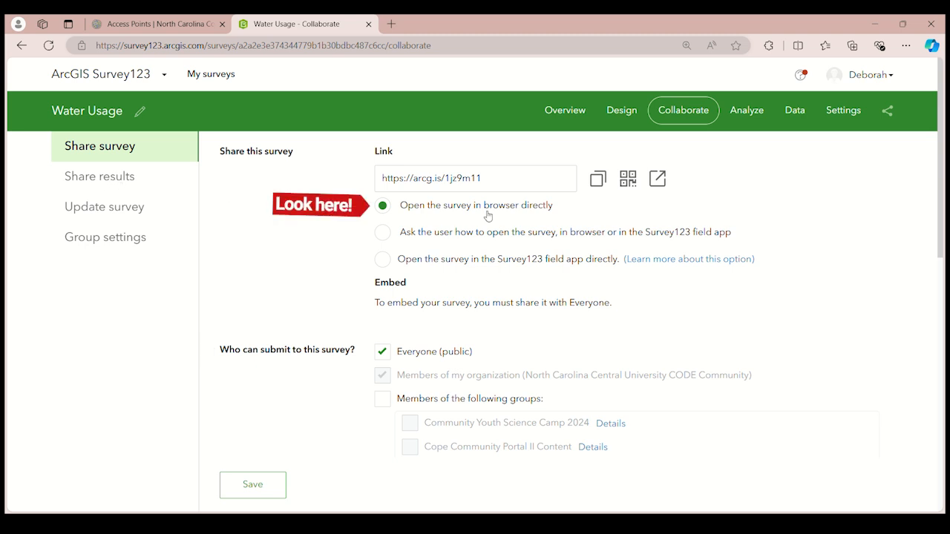
{"action": "left_click", "coordinate": [118, 181]}
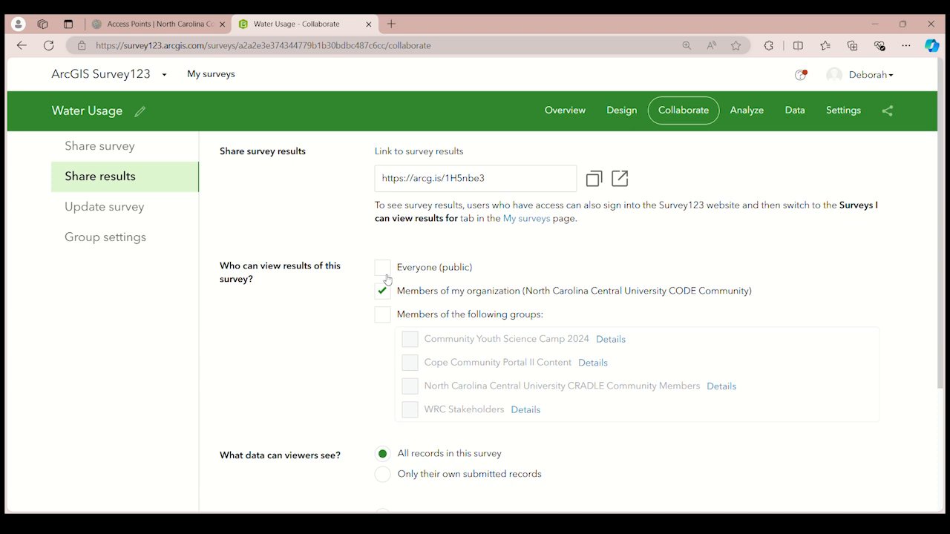
{"action": "left_click", "coordinate": [119, 152]}
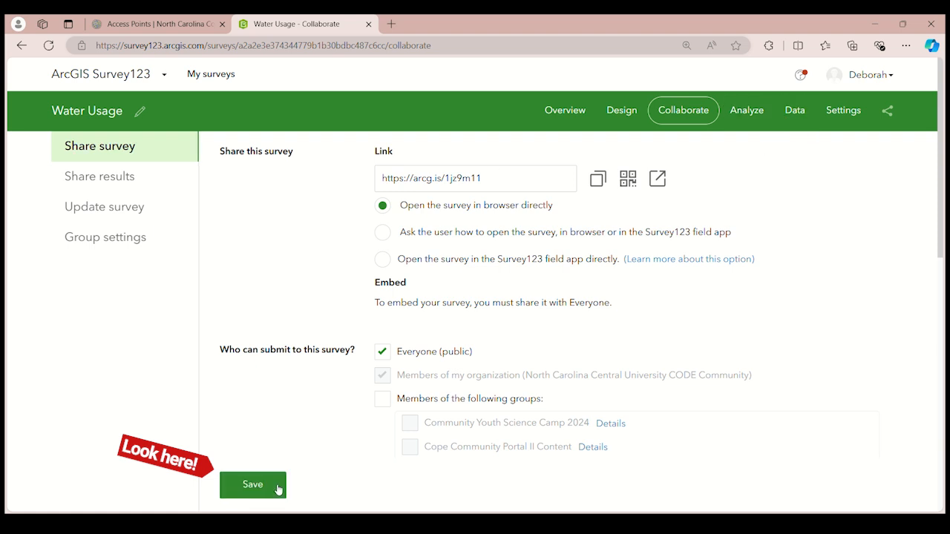
{"action": "left_click", "coordinate": [252, 484]}
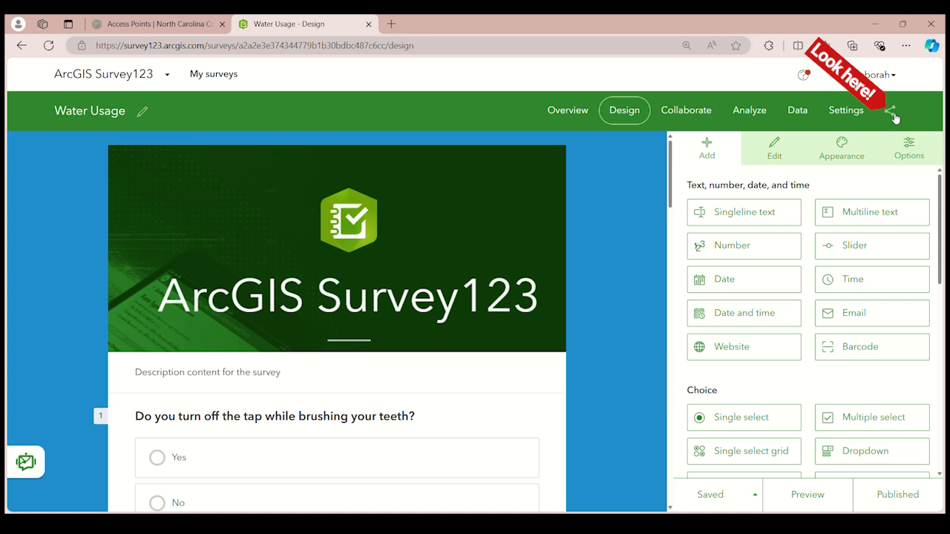
Show the survey's share link and QR code from the design page, and close them again
{"action": "left_click", "coordinate": [893, 115]}
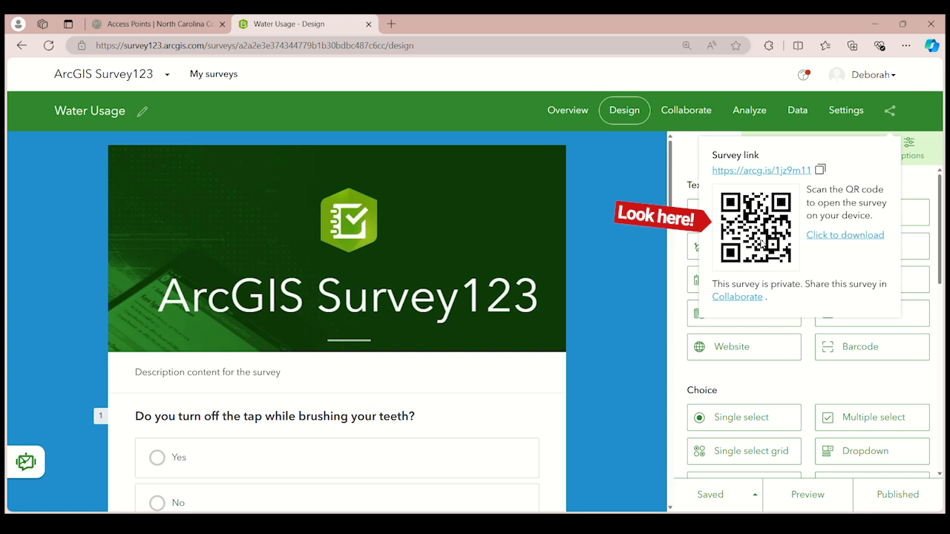
{"action": "scroll", "coordinate": [826, 210], "scroll_direction": "down", "scroll_amount": 2}
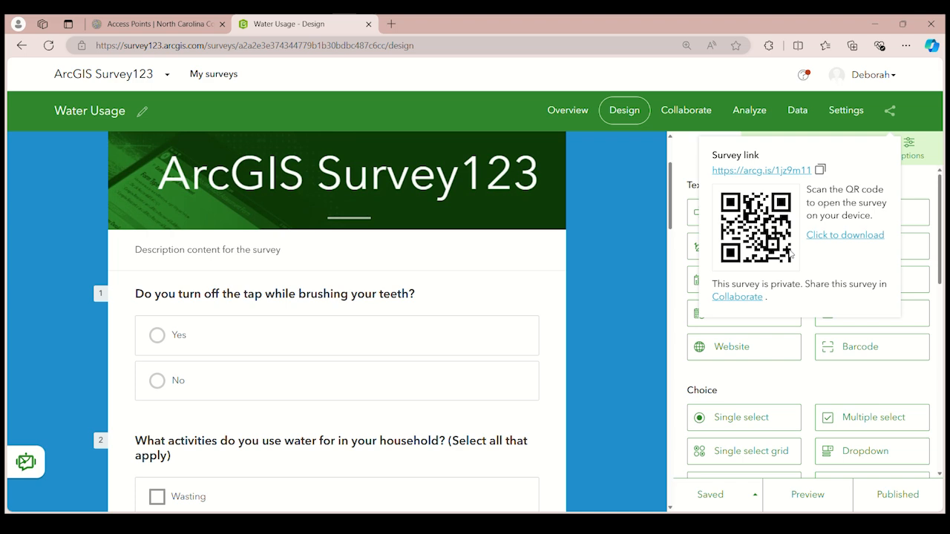
{"action": "left_click", "coordinate": [632, 199]}
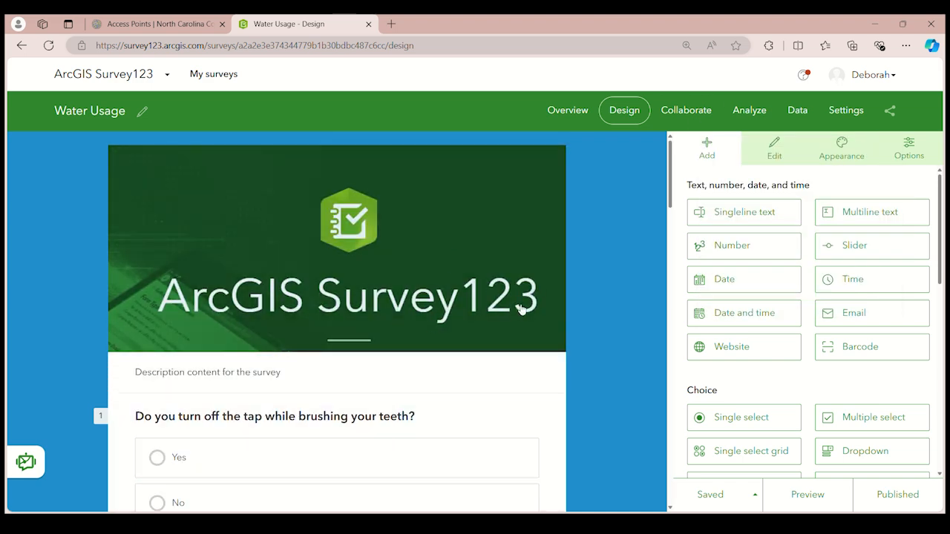
Copy the published survey's share link and open it in a new browser tab
{"action": "scroll", "coordinate": [519, 315], "scroll_direction": "down", "scroll_amount": 2}
{"action": "scroll", "coordinate": [513, 334], "scroll_direction": "down", "scroll_amount": 4}
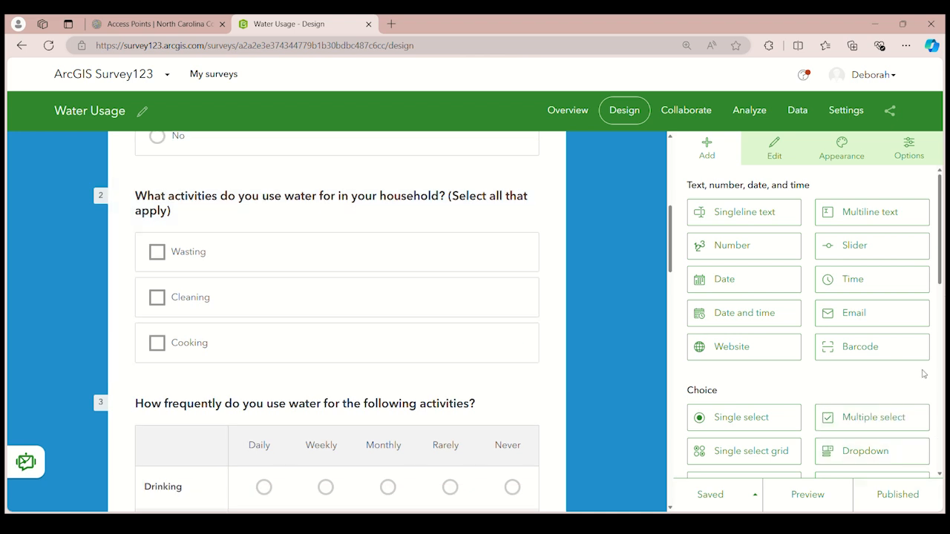
{"action": "left_click", "coordinate": [890, 112]}
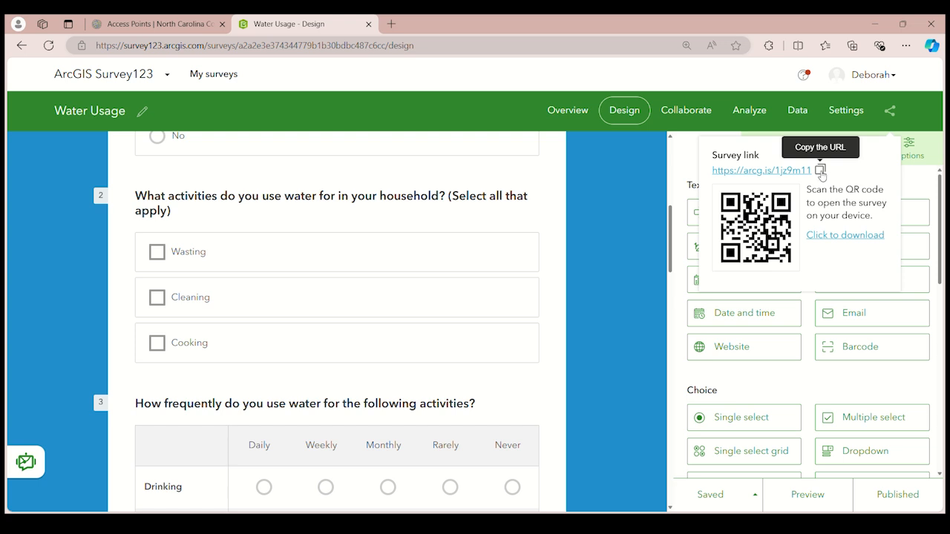
{"action": "left_click", "coordinate": [822, 174]}
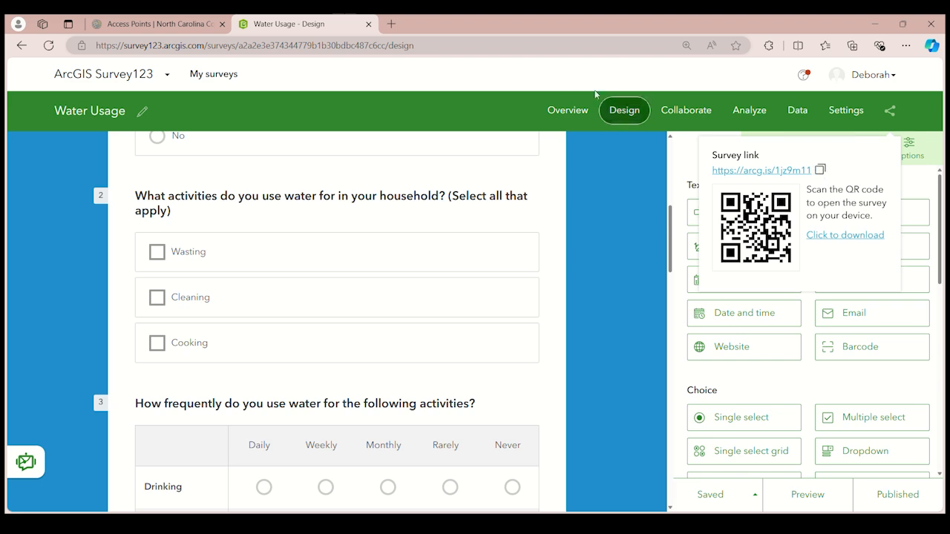
{"action": "left_click", "coordinate": [392, 24]}
{"action": "left_click", "coordinate": [395, 45]}
{"action": "key", "text": "ctrl+v"}
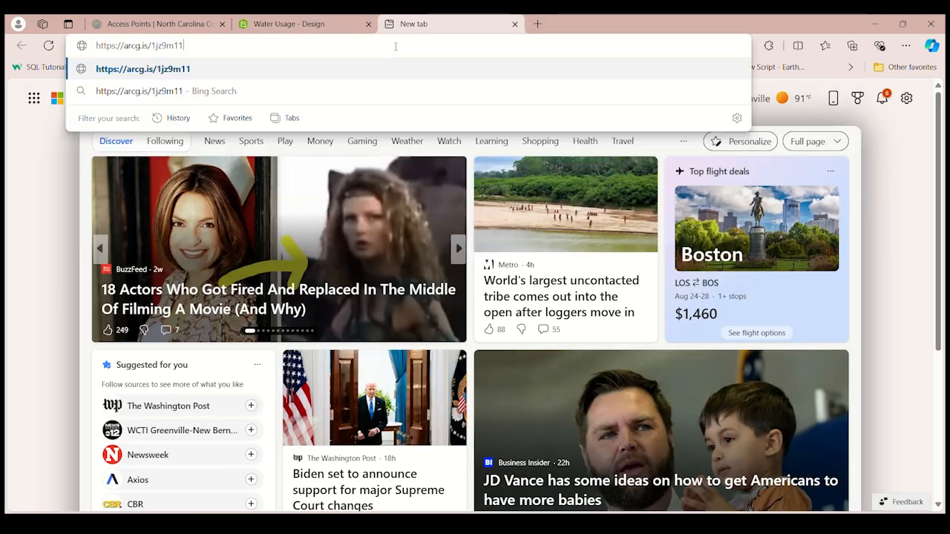
{"action": "key", "text": "Return"}
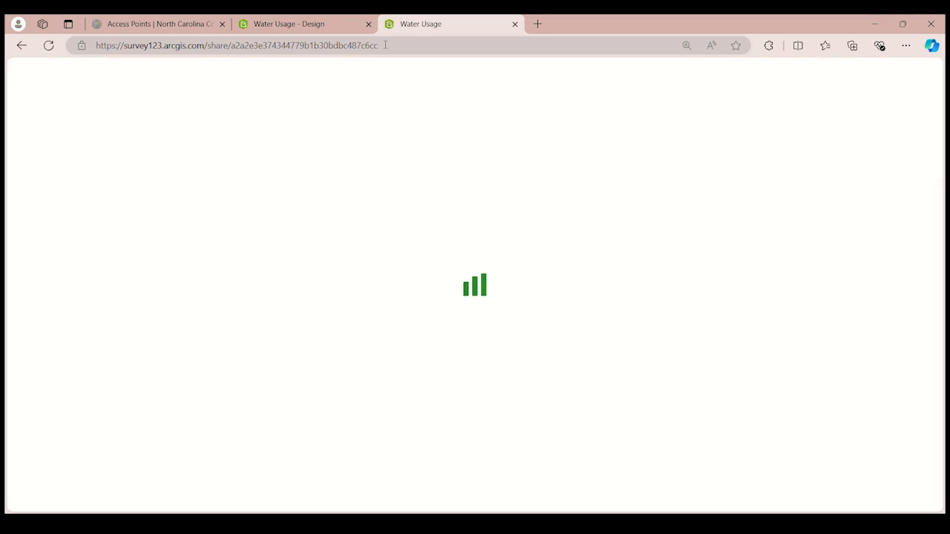
Look through the questions of the opened Water Usage survey down to the map question and return to the first question
{"action": "scroll", "coordinate": [480, 207], "scroll_direction": "down", "scroll_amount": 10}
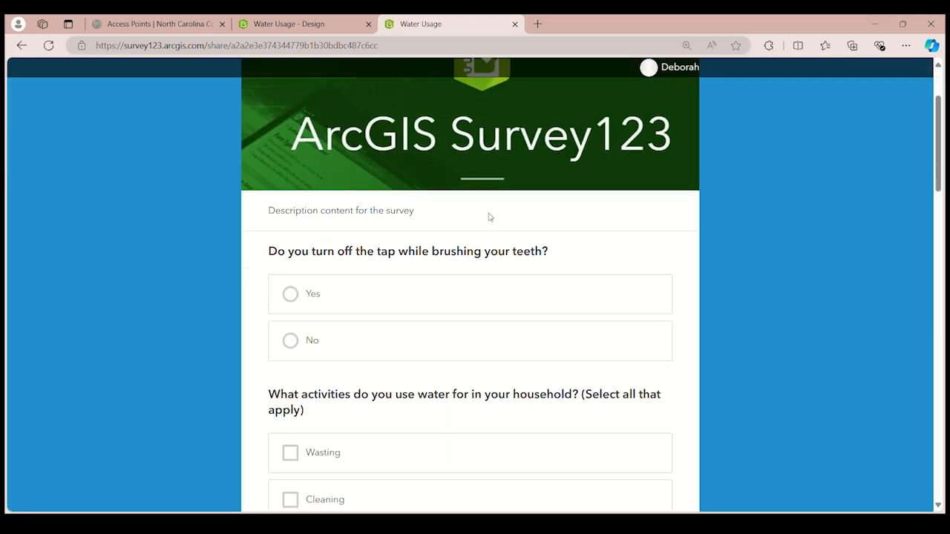
{"action": "scroll", "coordinate": [515, 281], "scroll_direction": "down", "scroll_amount": 12}
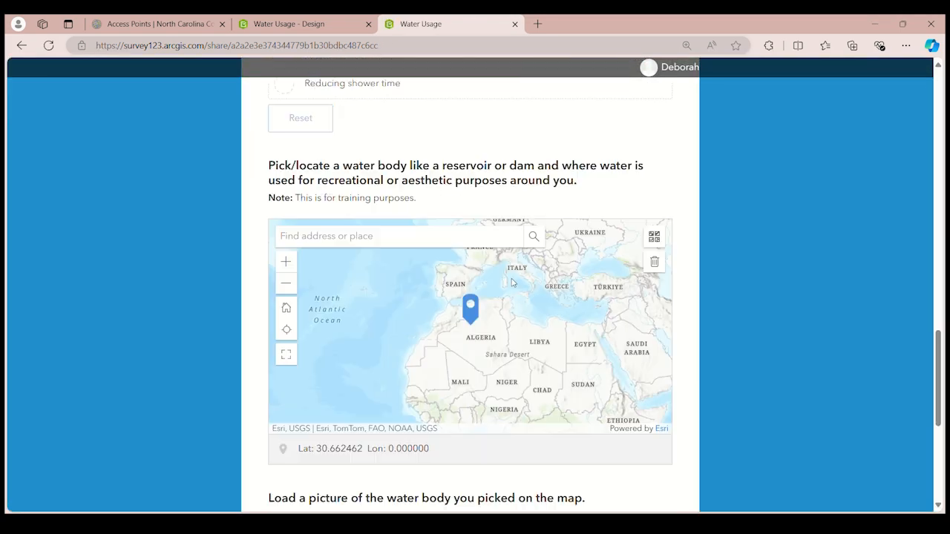
{"action": "scroll", "coordinate": [512, 284], "scroll_direction": "up", "scroll_amount": 3}
{"action": "scroll", "coordinate": [512, 283], "scroll_direction": "up", "scroll_amount": 15}
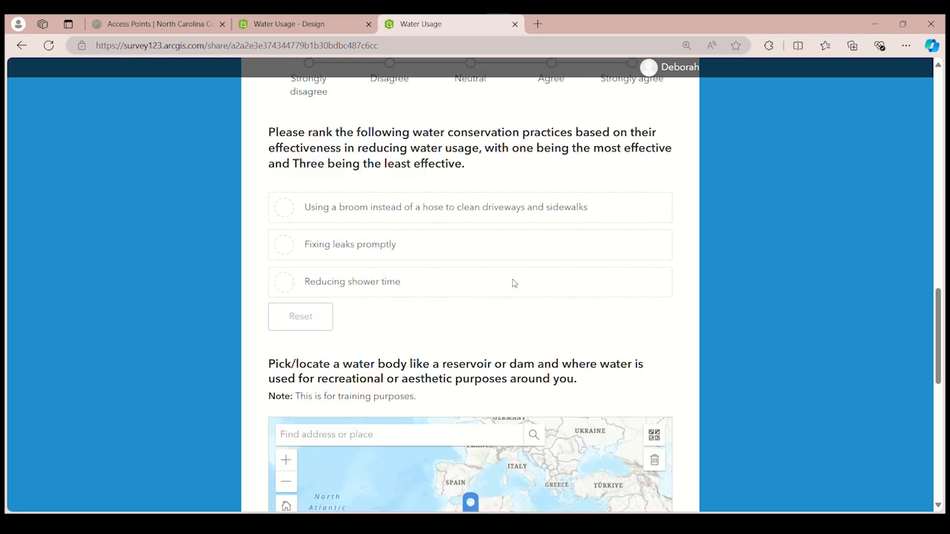
{"action": "scroll", "coordinate": [512, 252], "scroll_direction": "up", "scroll_amount": 2}
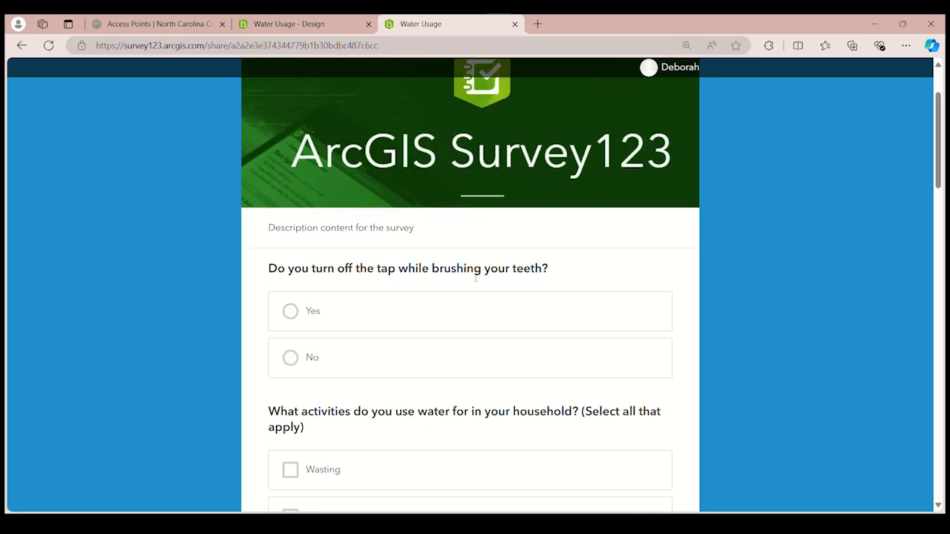
{"action": "scroll", "coordinate": [470, 272], "scroll_direction": "down", "scroll_amount": 3}
{"action": "scroll", "coordinate": [482, 289], "scroll_direction": "up", "scroll_amount": 1}
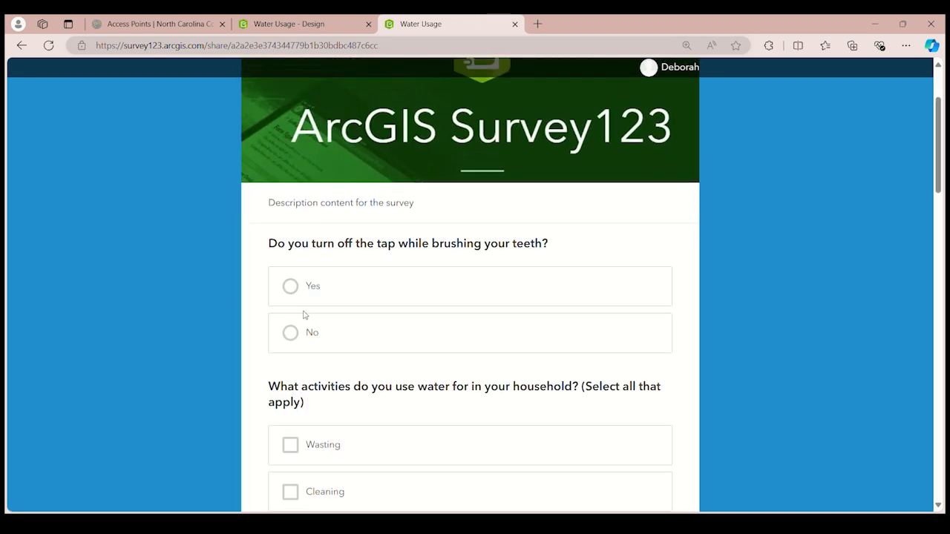
Answer Yes to the tap question and Strongly agree to the statement, and rank reducing shower time first, fixing leaks second, using a broom third
{"action": "left_click", "coordinate": [297, 293]}
{"action": "scroll", "coordinate": [350, 303], "scroll_direction": "down", "scroll_amount": 10}
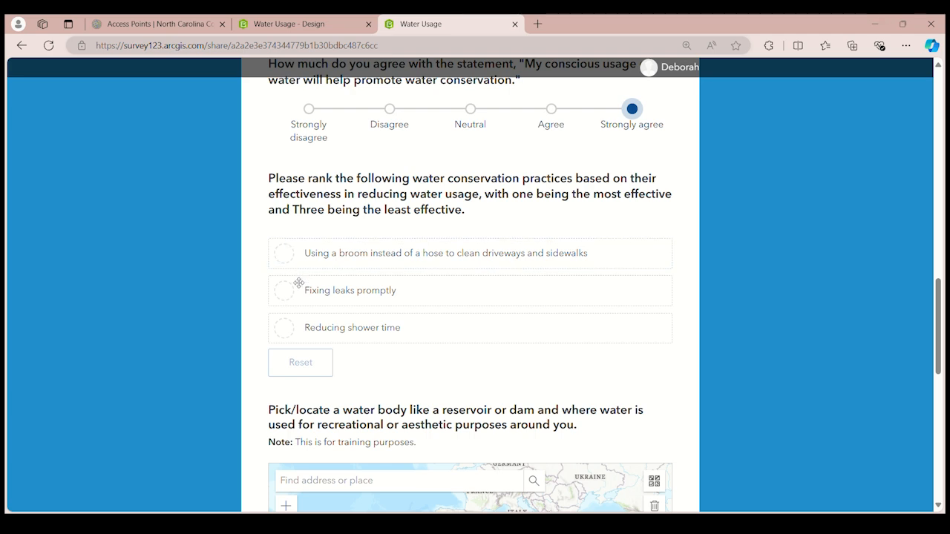
{"action": "left_click", "coordinate": [299, 288]}
{"action": "left_click", "coordinate": [299, 290]}
{"action": "left_click", "coordinate": [307, 329]}
{"action": "left_click", "coordinate": [316, 256]}
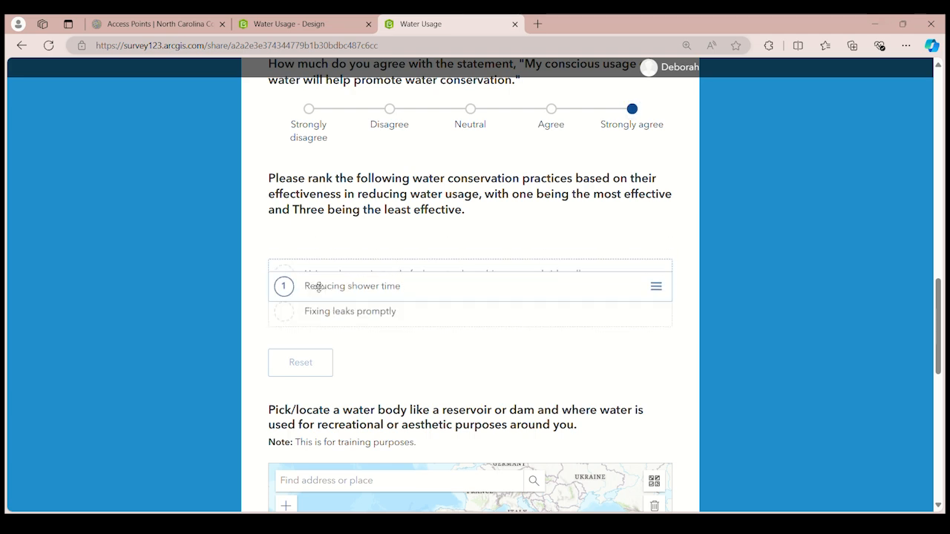
{"action": "left_click_drag", "start_coordinate": [339, 294], "coordinate": [339, 314]}
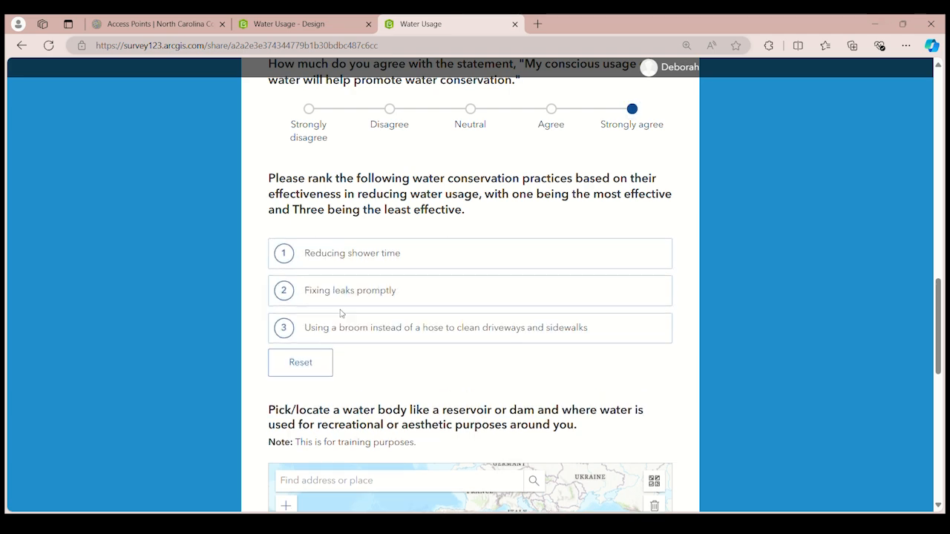
Place the water body's location at the ECU Campus on the map and load the picture ECU Water Fountain.jpg
{"action": "scroll", "coordinate": [339, 313], "scroll_direction": "down", "scroll_amount": 3}
{"action": "left_click", "coordinate": [473, 322]}
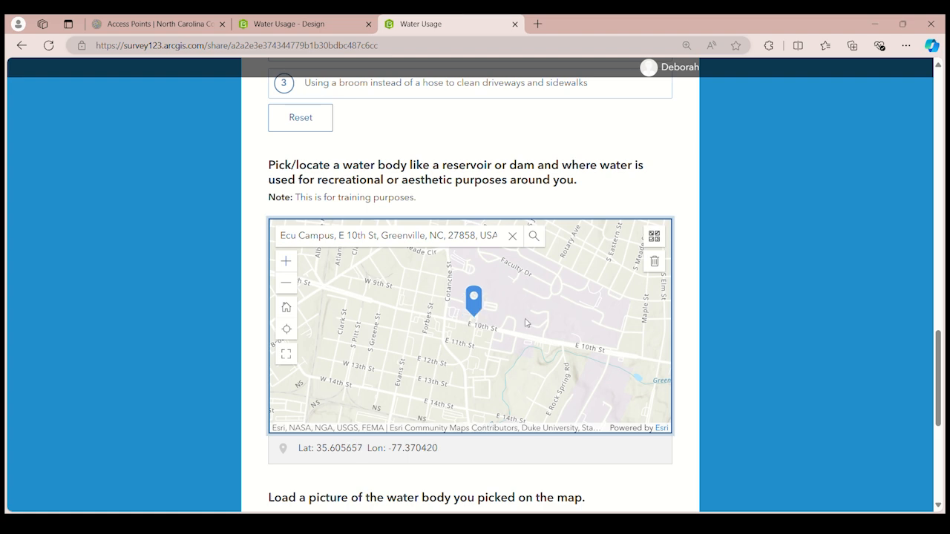
{"action": "scroll", "coordinate": [446, 323], "scroll_direction": "down", "scroll_amount": 3}
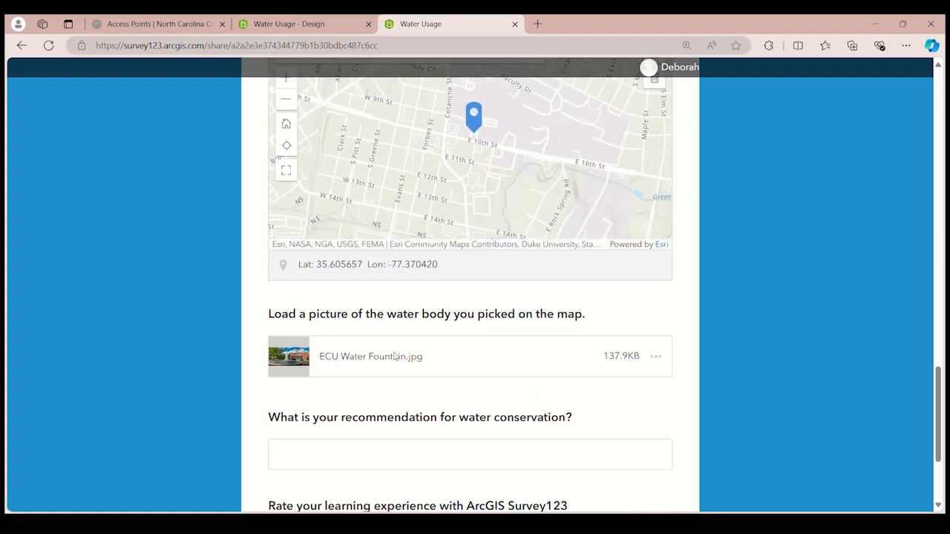
Enter the recommendation "Use water for important activities.", rate the learning experience 5 stars, and submit the survey
{"action": "scroll", "coordinate": [446, 297], "scroll_direction": "down", "scroll_amount": 2}
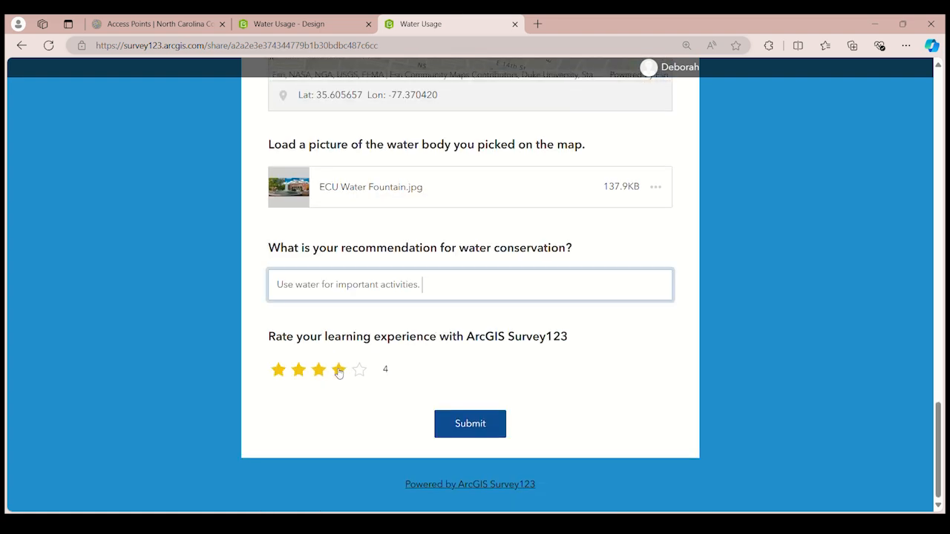
{"action": "left_click", "coordinate": [359, 370]}
{"action": "left_click", "coordinate": [360, 371]}
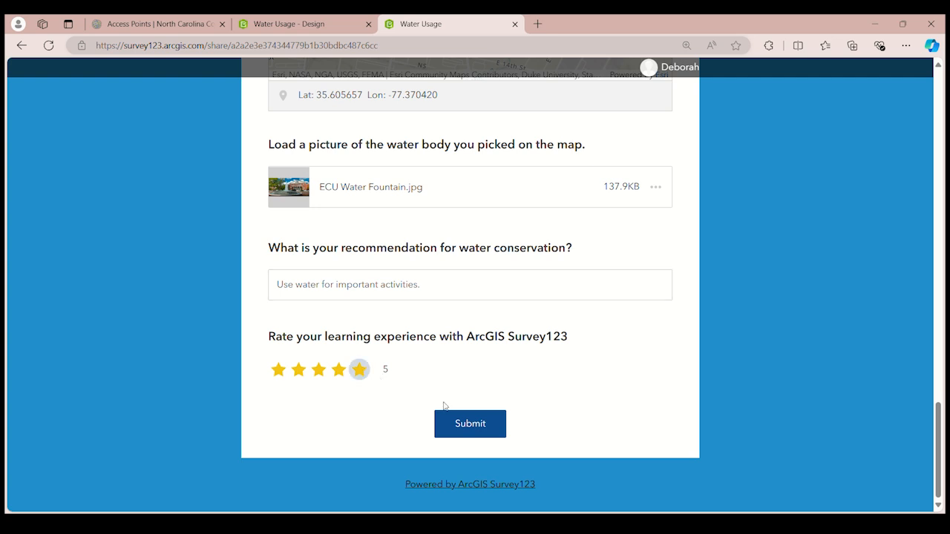
{"action": "left_click", "coordinate": [473, 427]}
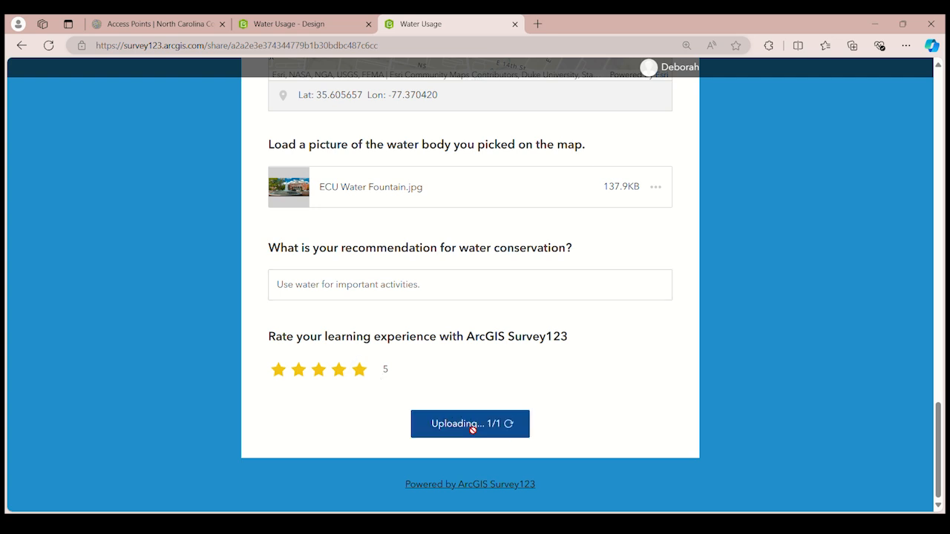